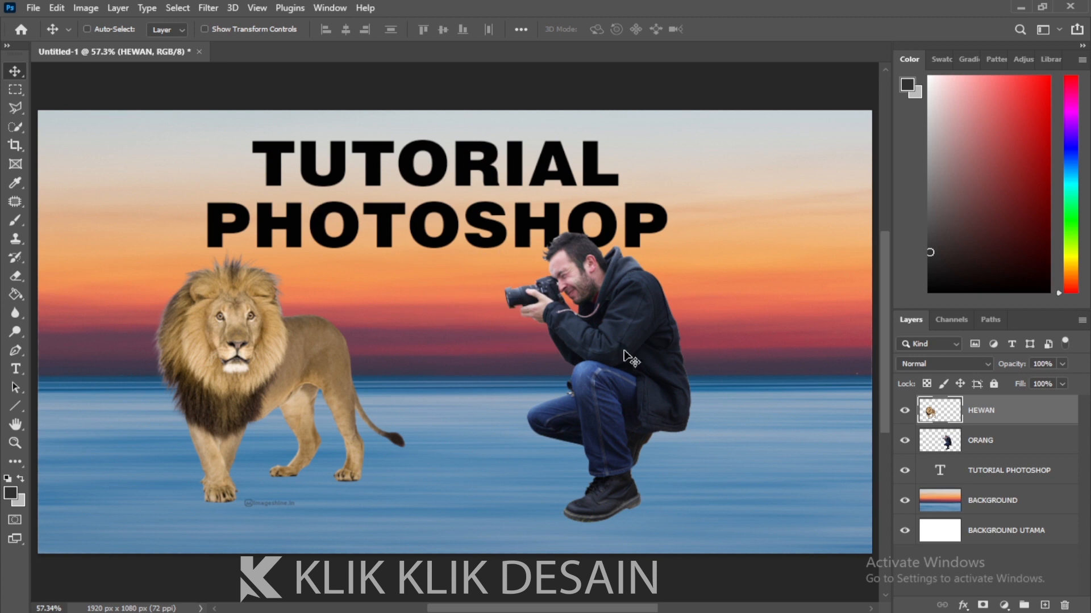
# - Open the image WARNA IG.jpg from the PS folder
pyautogui.click(33, 8)
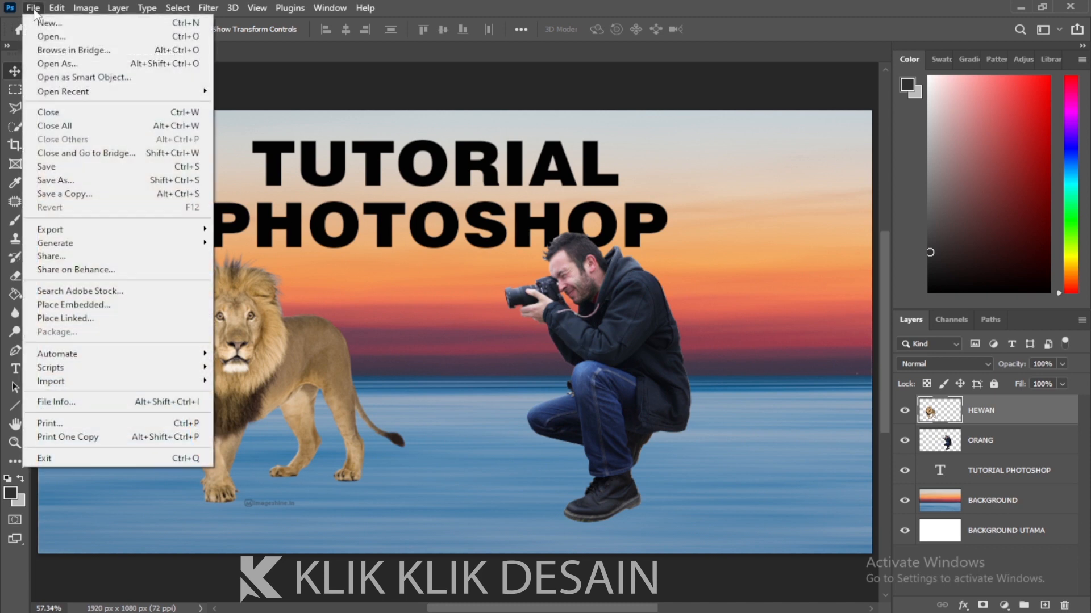
pyautogui.click(51, 38)
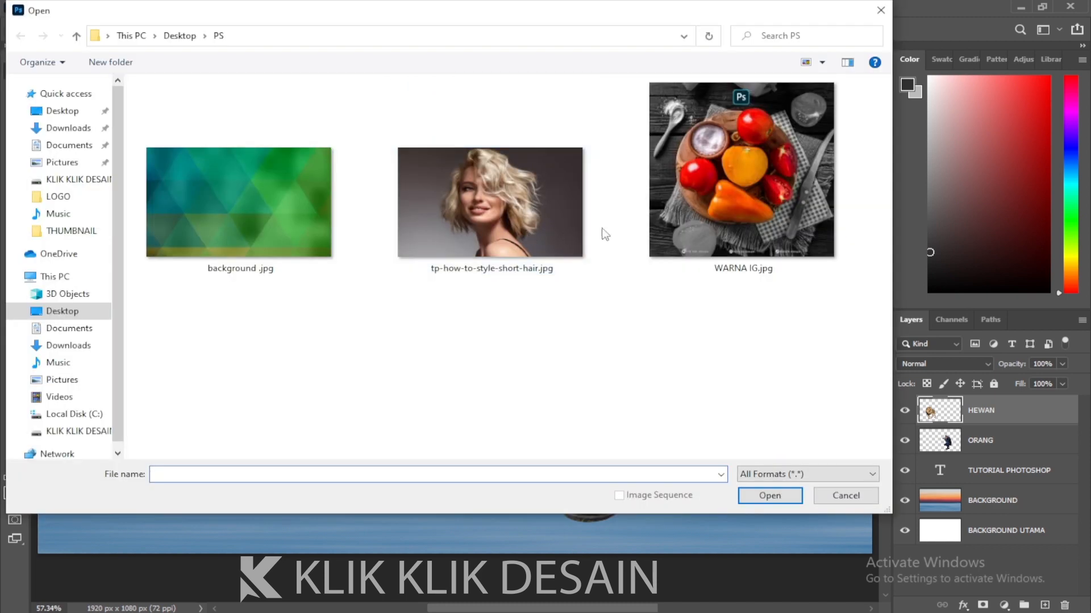
pyautogui.doubleClick(731, 210)
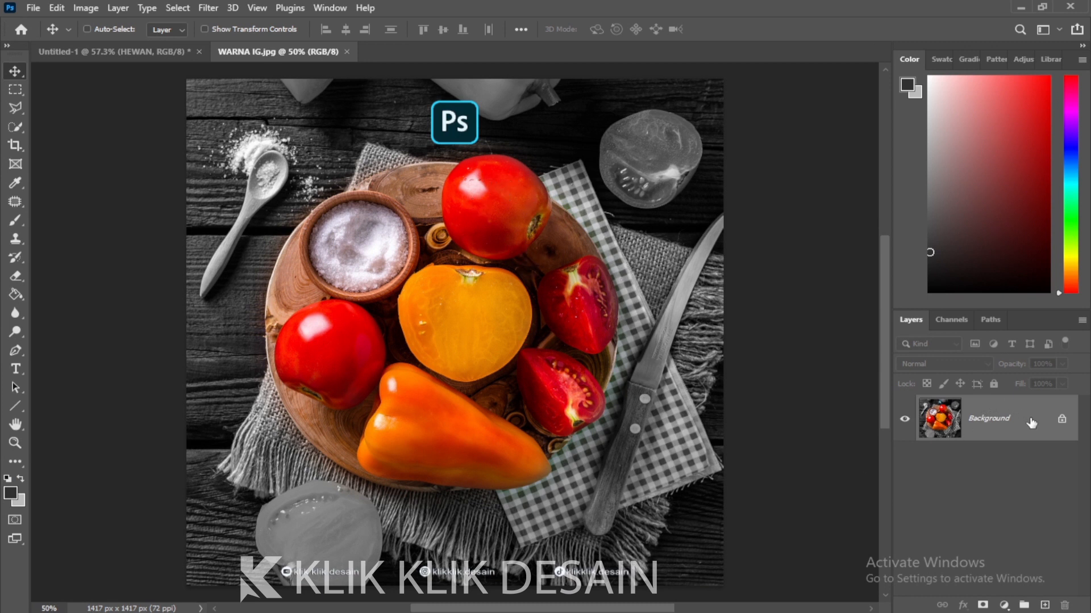
# - Unlock the Background layer and rename it ASLI
pyautogui.click(1061, 419)
pyautogui.doubleClick(980, 418)
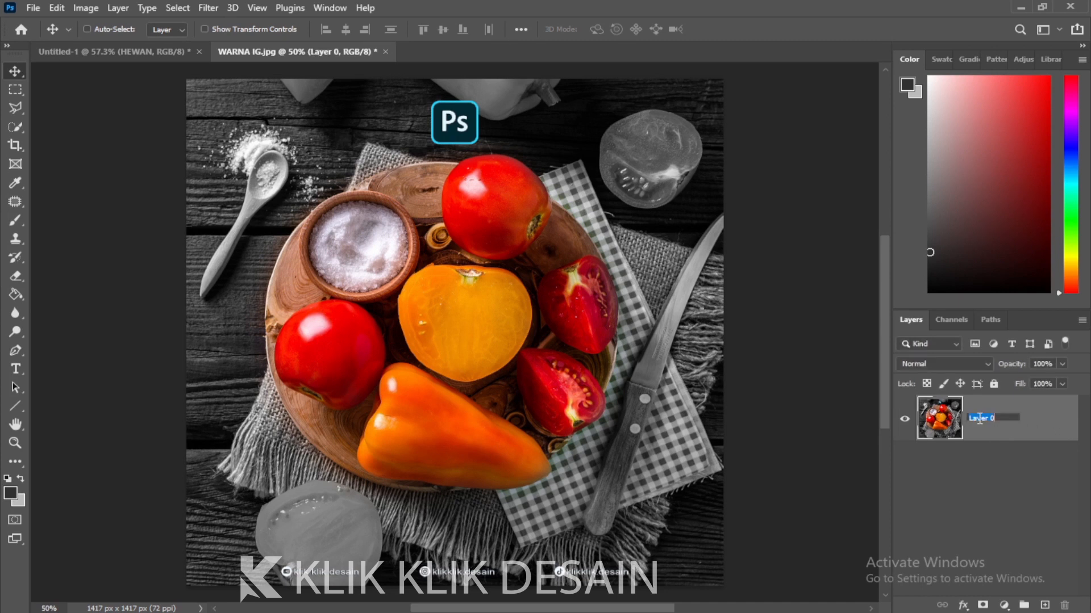
pyautogui.write('ASLI')
pyautogui.press('Return')
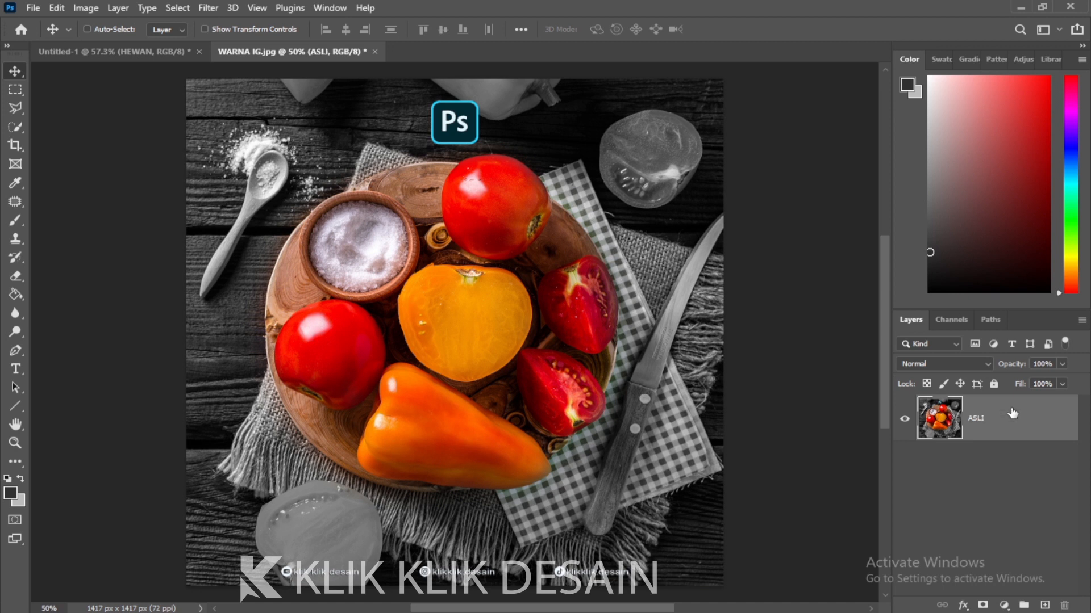
pyautogui.doubleClick(977, 420)
pyautogui.click(983, 452)
pyautogui.rightClick(976, 417)
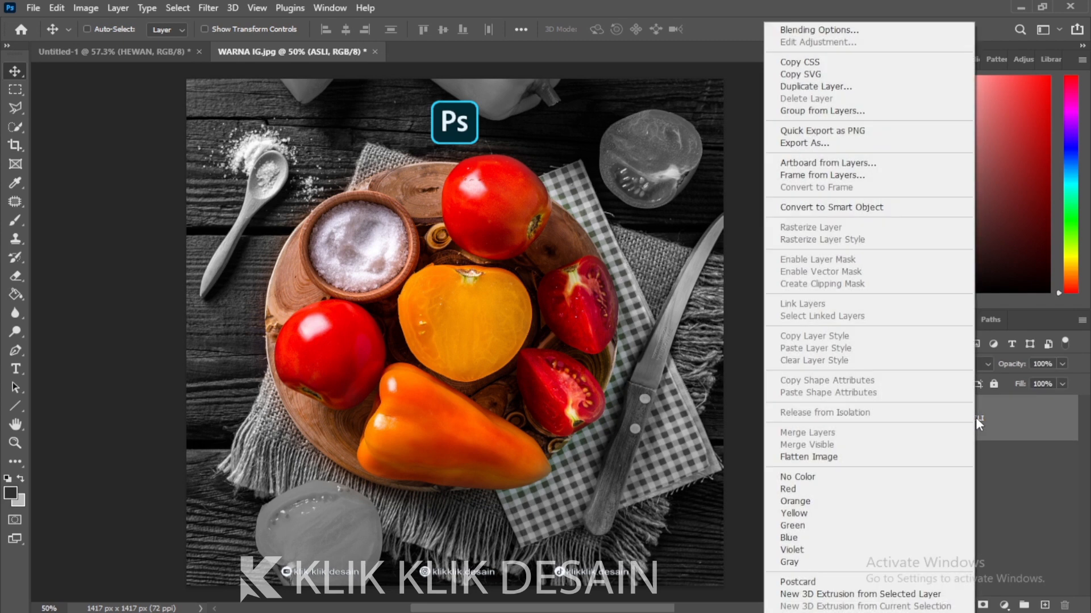
pyautogui.click(996, 476)
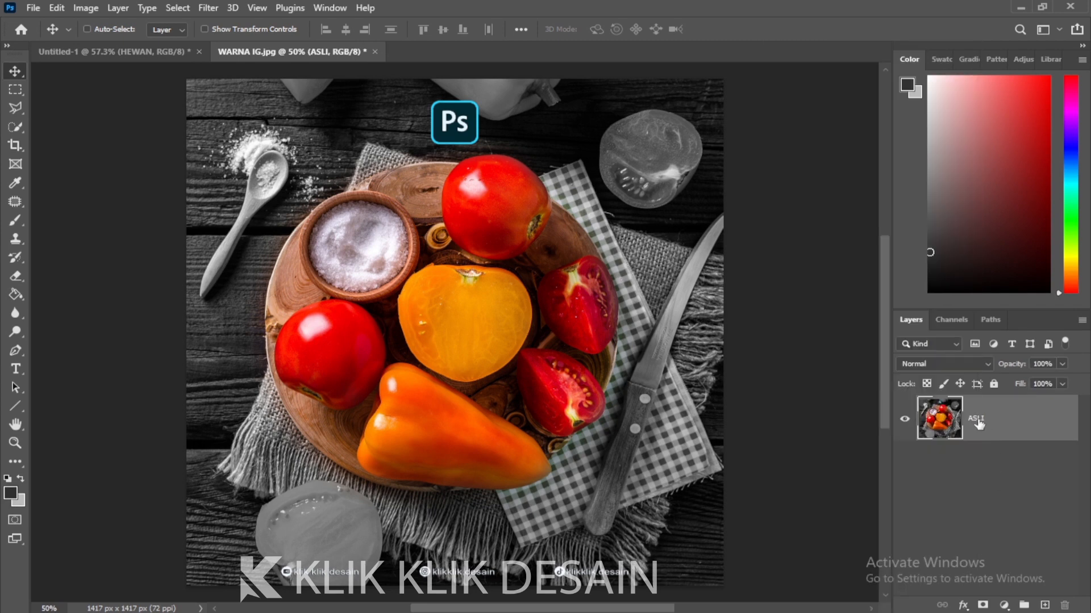
pyautogui.doubleClick(977, 420)
pyautogui.click(989, 472)
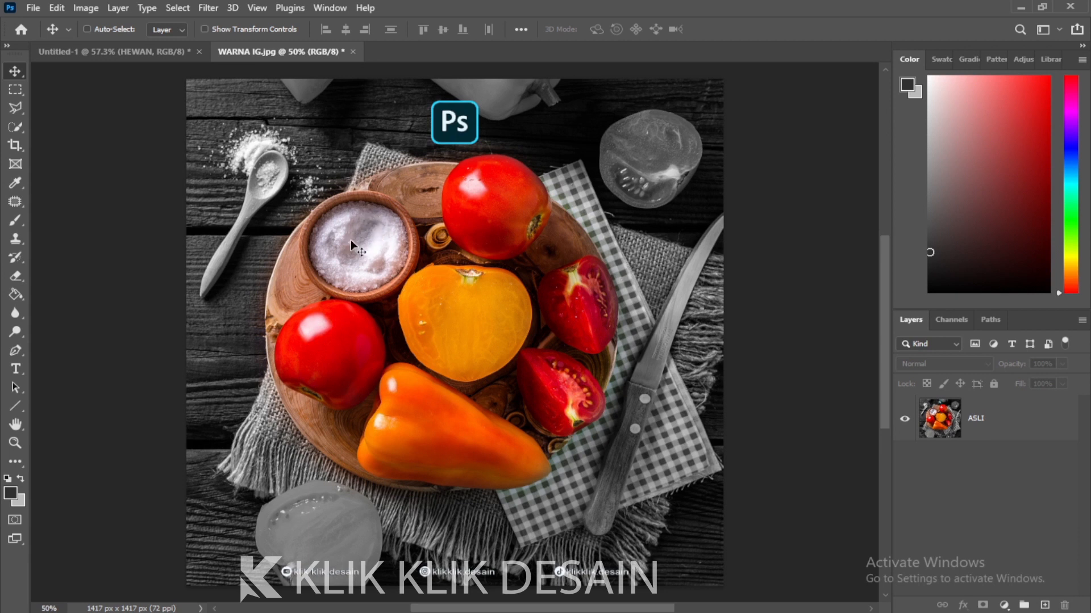
# - Activate the Brush Tool with the Soft Round preset and select the ASLI layer for painting
pyautogui.click(12, 220)
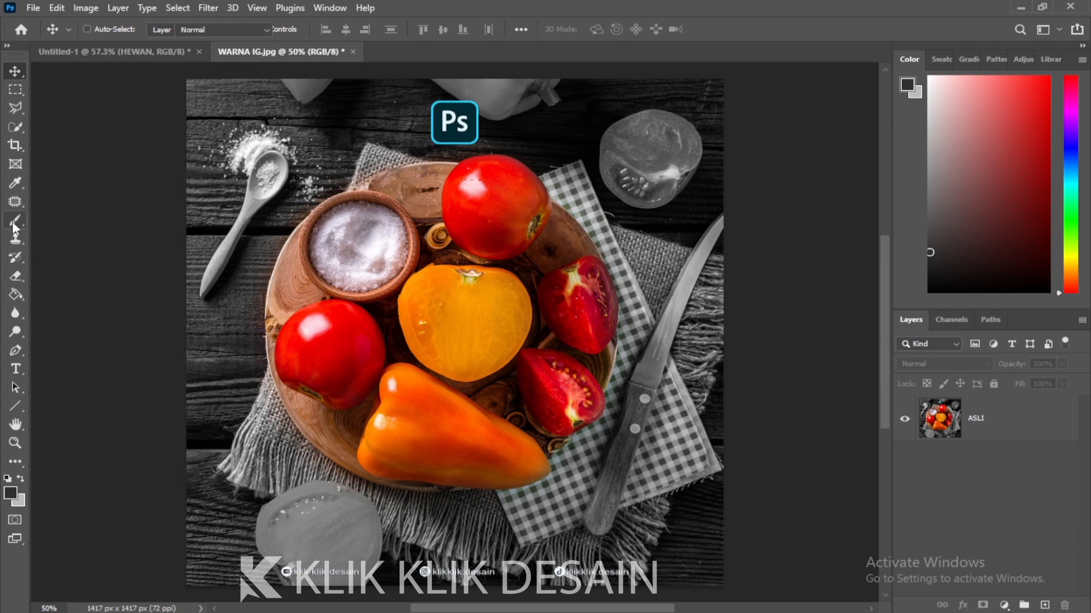
pyautogui.click(46, 220)
pyautogui.click(110, 30)
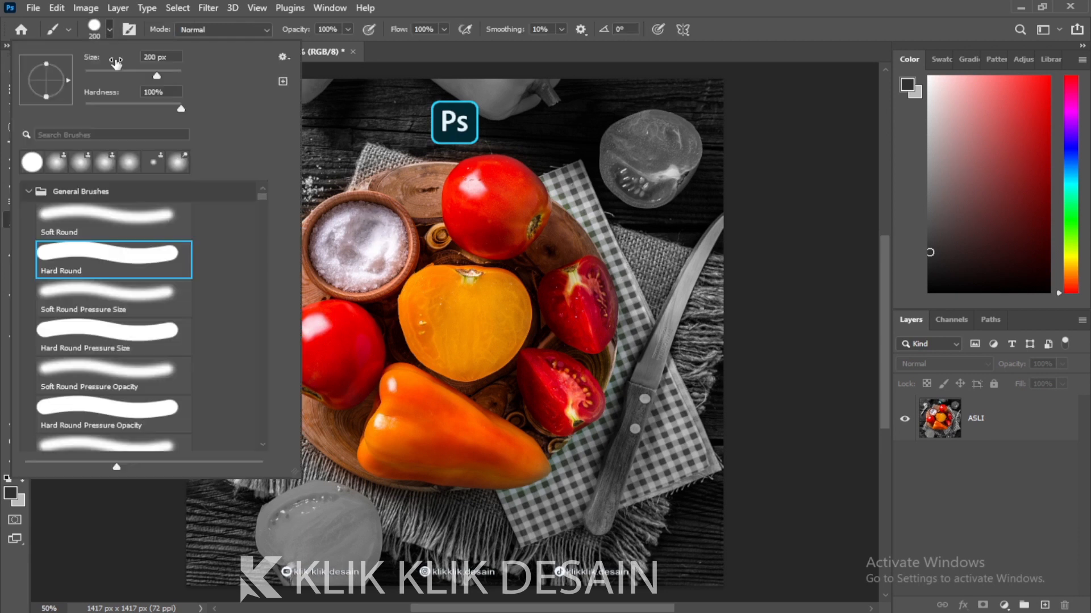
pyautogui.doubleClick(147, 213)
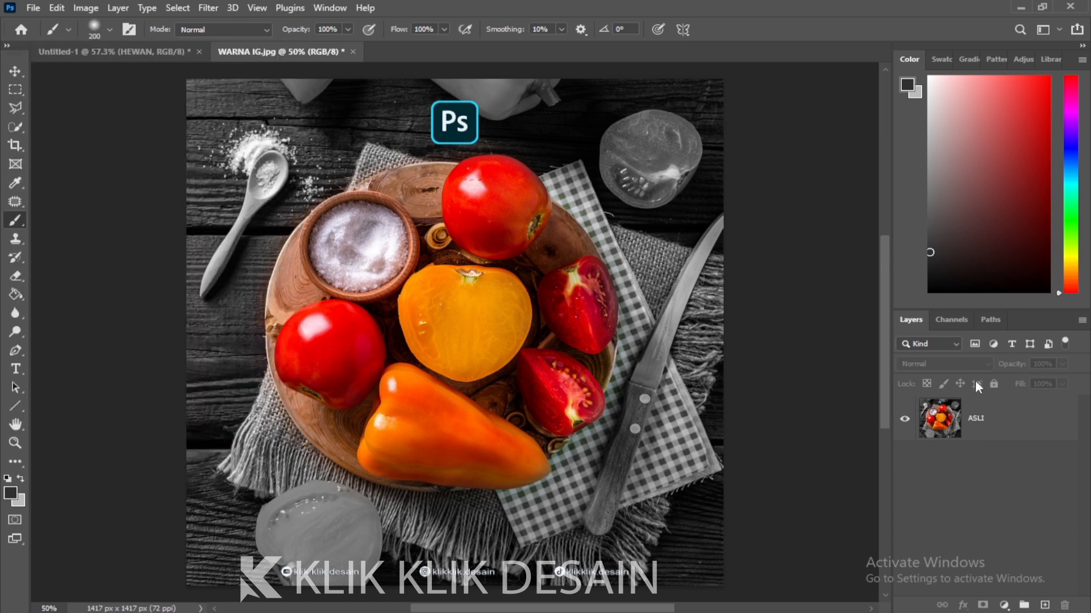
pyautogui.click(977, 419)
# - Try dabbing the dark grey foreground colour onto the salt in the wooden bowl, and undo it
pyautogui.rightClick(12, 220)
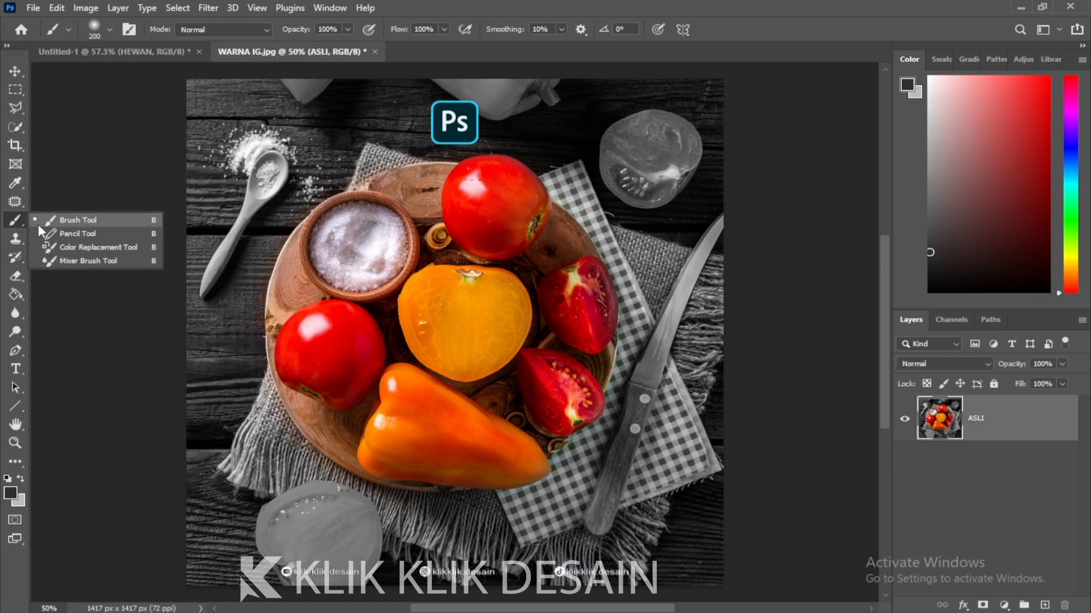
pyautogui.click(45, 221)
pyautogui.click(10, 493)
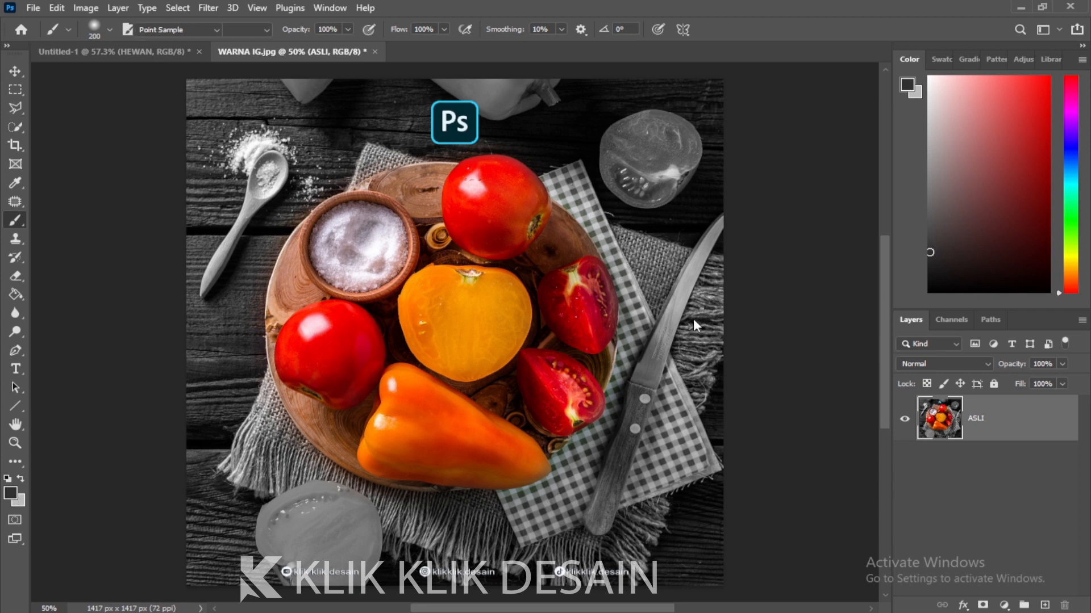
pyautogui.click(903, 243)
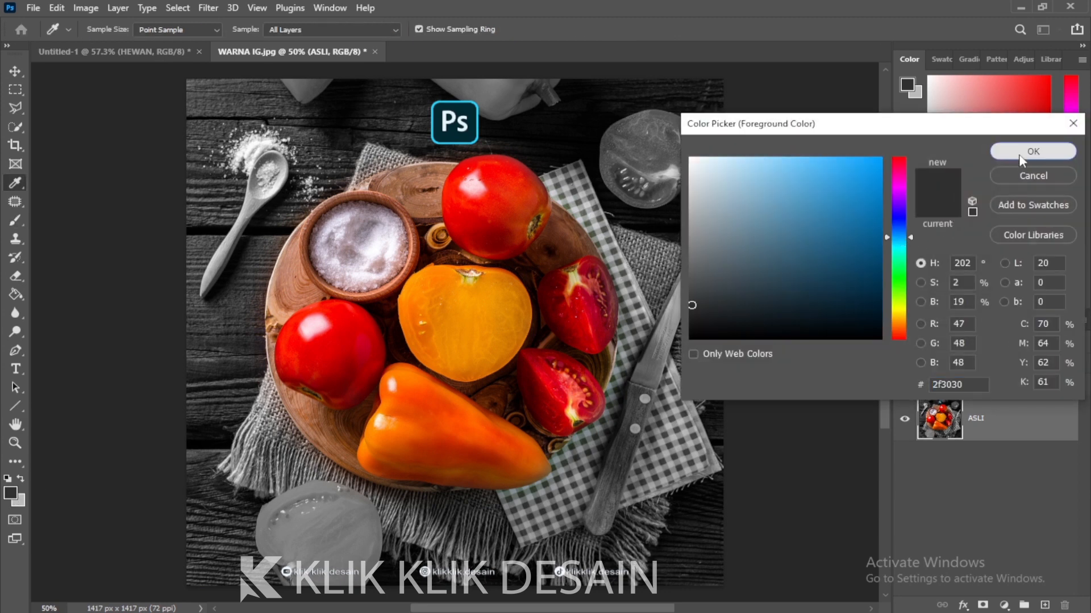
pyautogui.click(1032, 151)
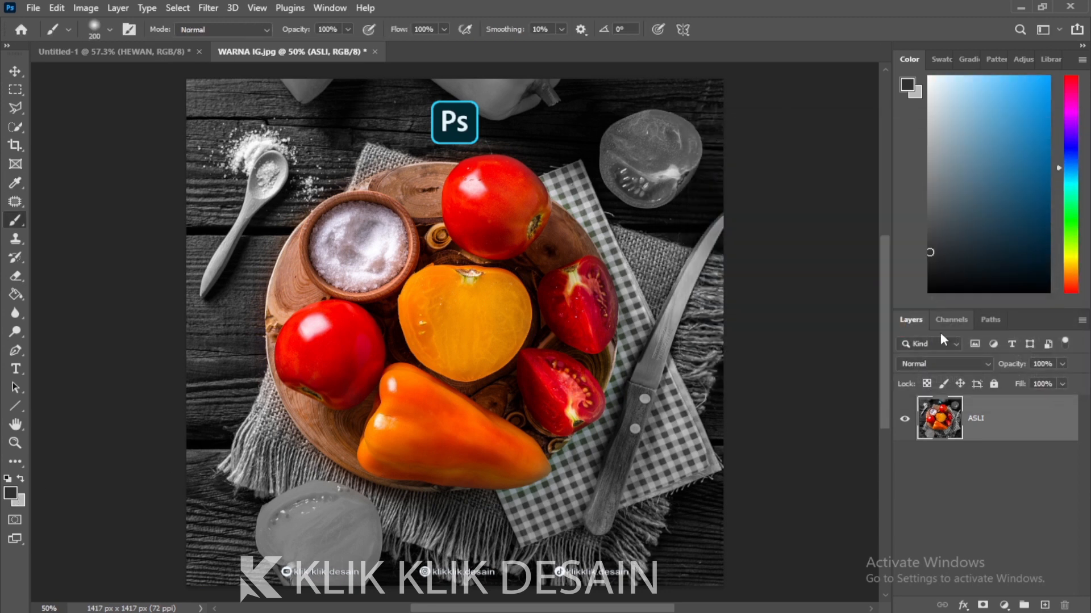
pyautogui.click(359, 241)
pyautogui.click(347, 231)
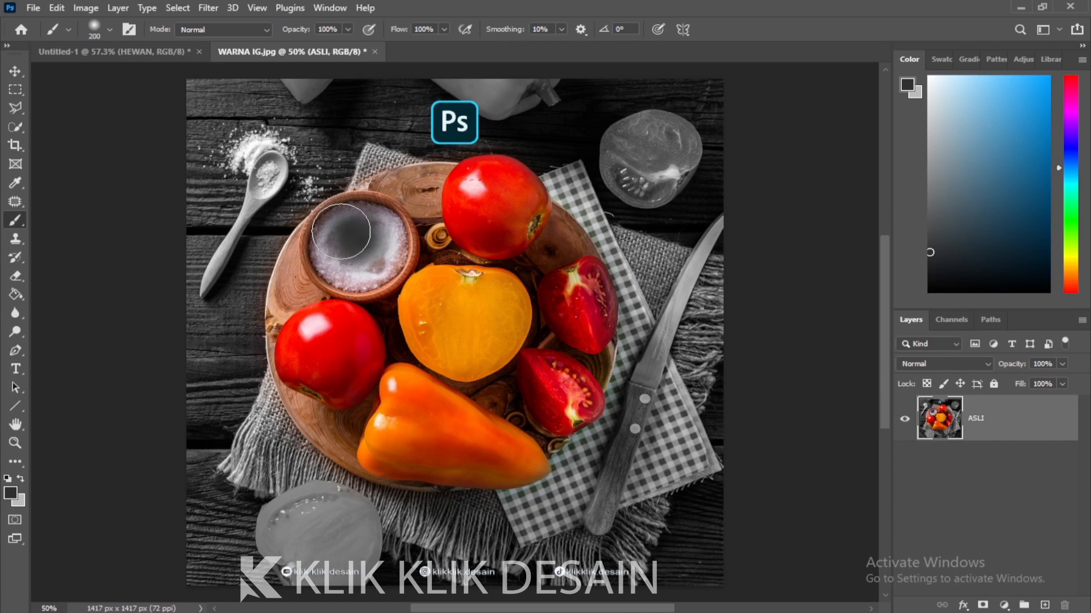
pyautogui.hotkey('ctrl', 'z')
# - Set the foreground colour to blue 037ec5 and brush over the salt bowl directly on the ASLI layer
pyautogui.click(10, 493)
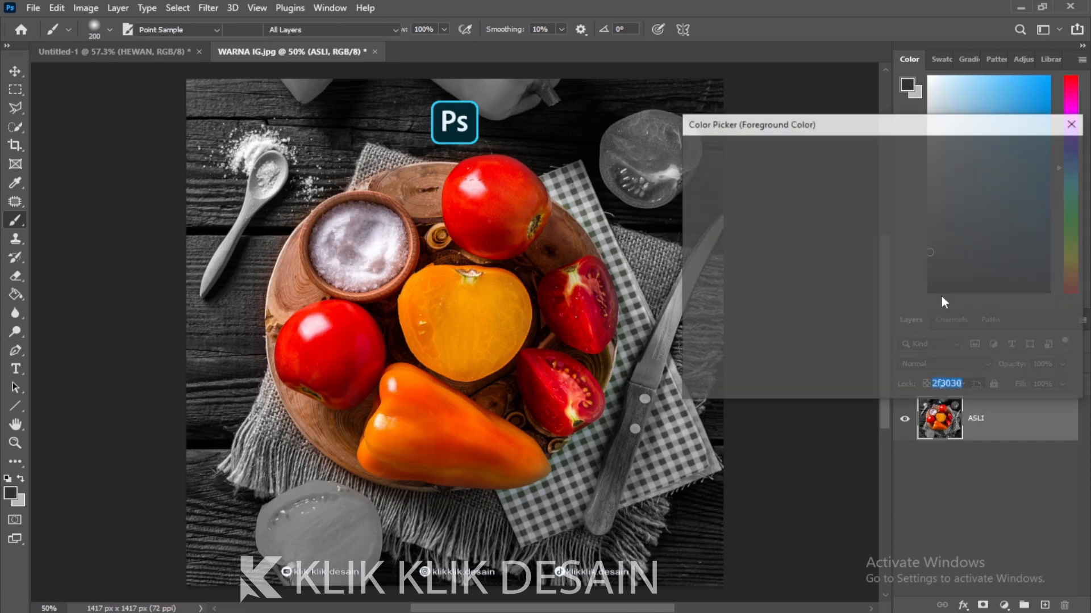
pyautogui.click(878, 198)
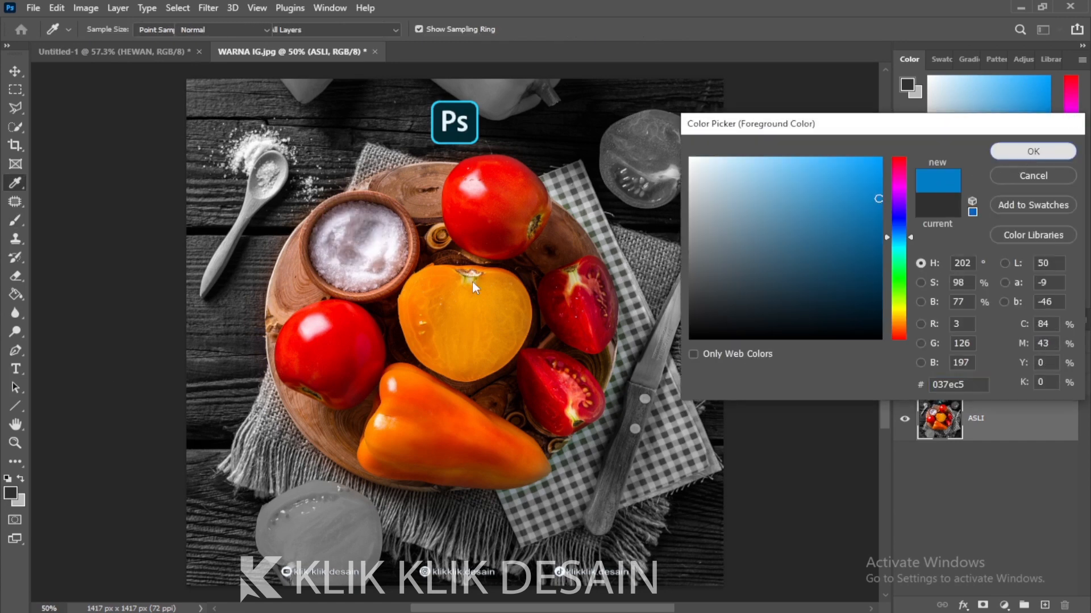
pyautogui.press('Return')
pyautogui.press('b')
pyautogui.moveTo(378, 238)
pyautogui.mouseDown()
pyautogui.moveTo(348, 224)
pyautogui.moveTo(333, 249)
pyautogui.moveTo(357, 270)
pyautogui.moveTo(382, 252)
pyautogui.moveTo(372, 227)
pyautogui.moveTo(341, 247)
pyautogui.moveTo(357, 271)
pyautogui.moveTo(370, 238)
pyautogui.mouseUp()
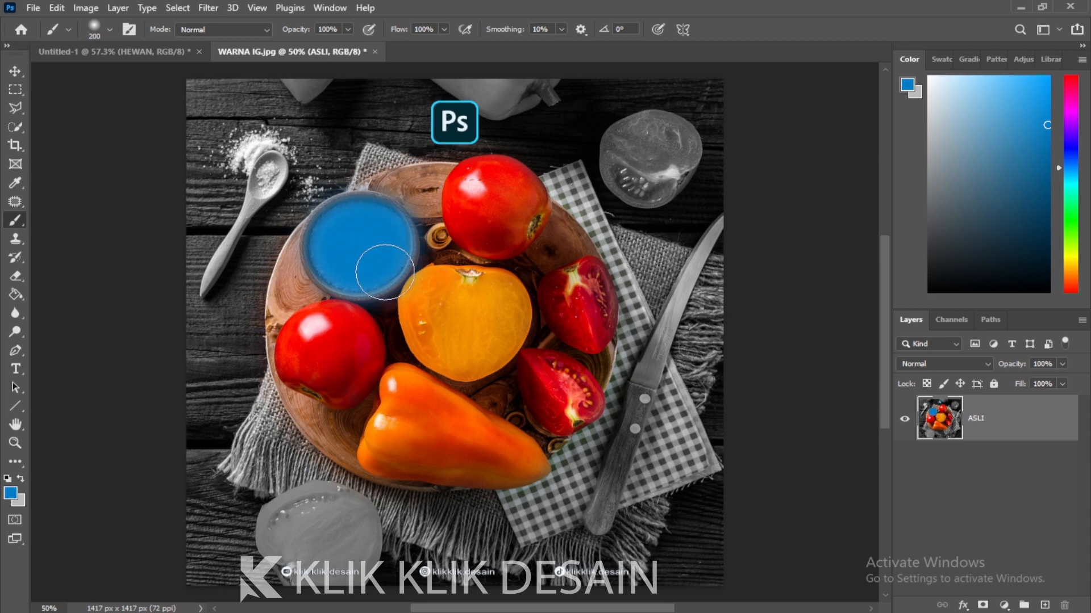
# - Set the foreground colour to yellow-green c3c503 and paint over the blue area on the salt bowl
pyautogui.click(10, 493)
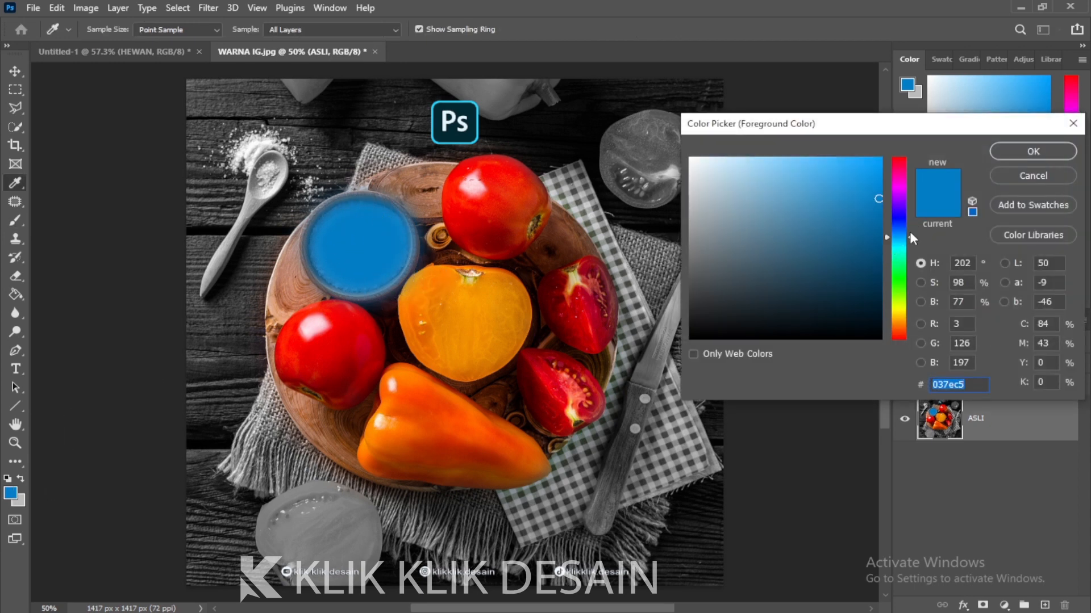
pyautogui.click(1017, 151)
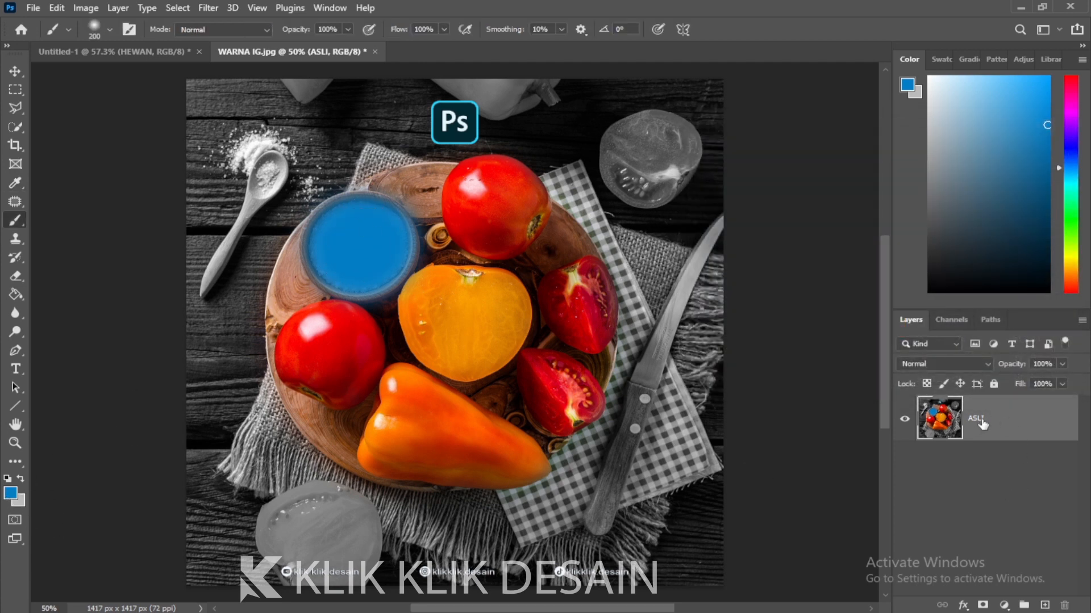
pyautogui.click(11, 494)
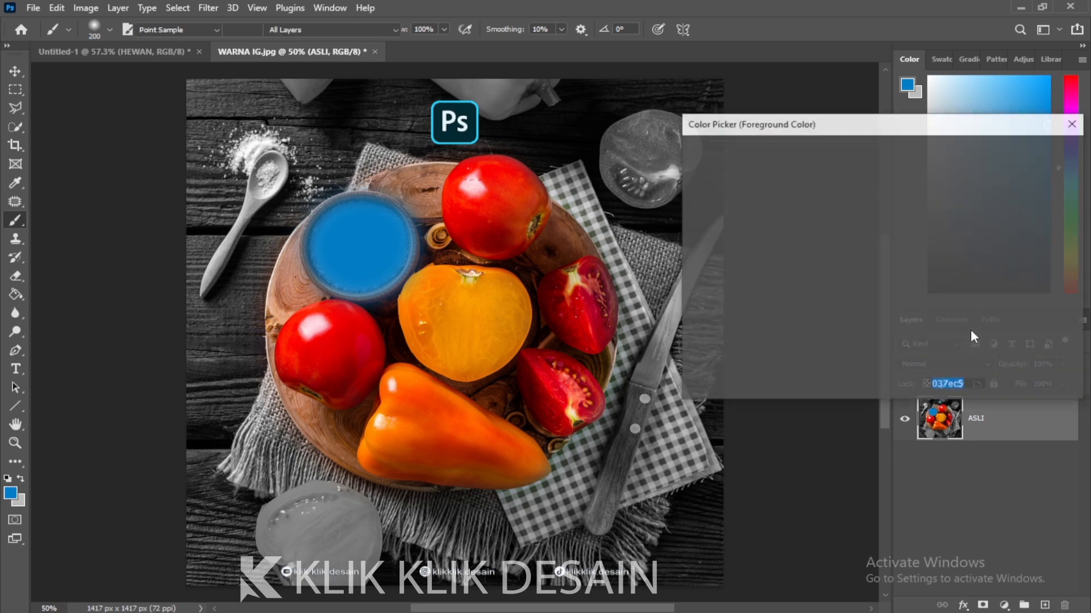
pyautogui.click(902, 310)
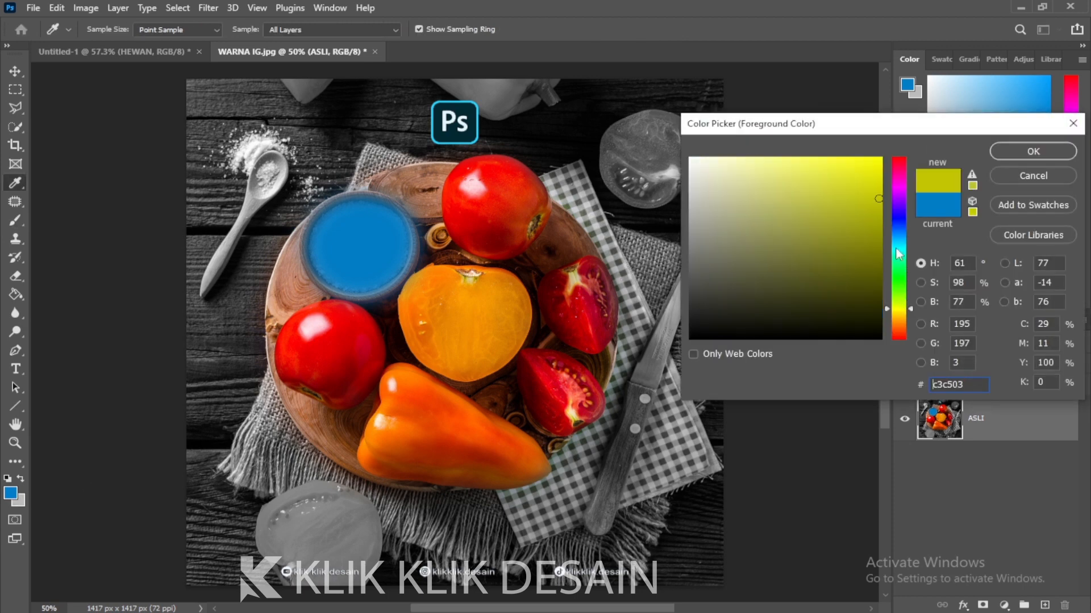
pyautogui.click(1016, 151)
pyautogui.moveTo(350, 252)
pyautogui.mouseDown()
pyautogui.moveTo(364, 232)
pyautogui.moveTo(331, 236)
pyautogui.moveTo(335, 263)
pyautogui.moveTo(391, 264)
pyautogui.moveTo(384, 217)
pyautogui.moveTo(324, 210)
pyautogui.mouseUp()
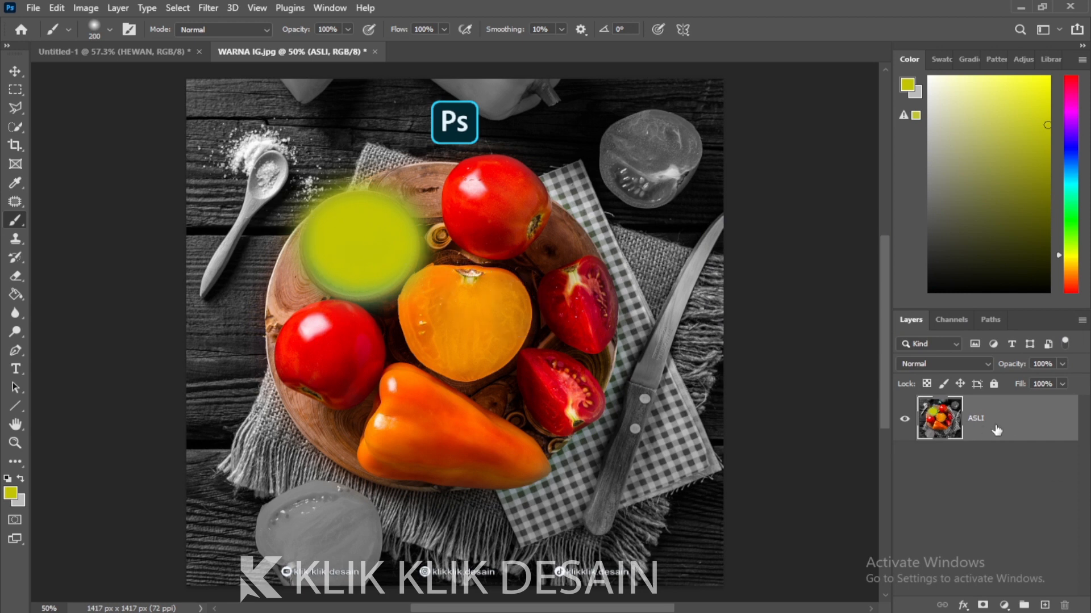
# - Try moving the painted area with the Move Tool, and undo all painting over the salt bowl
pyautogui.press('v')
pyautogui.moveTo(457, 291)
pyautogui.mouseDown()
pyautogui.moveTo(462, 318)
pyautogui.moveTo(399, 332)
pyautogui.moveTo(447, 331)
pyautogui.moveTo(473, 298)
pyautogui.moveTo(442, 305)
pyautogui.mouseUp()
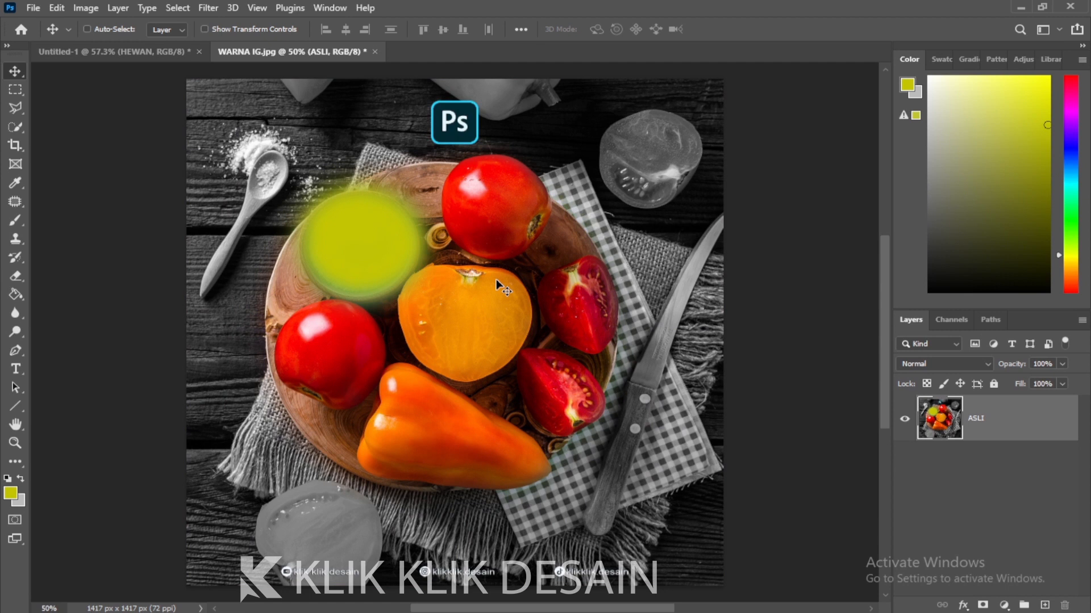
pyautogui.hotkey('ctrl', 'z')
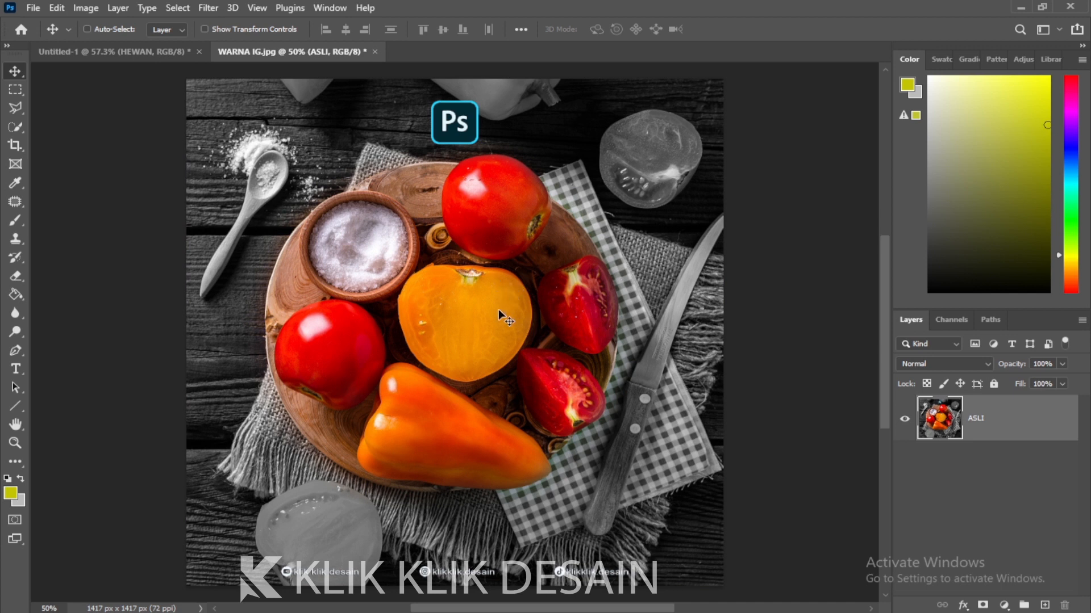
pyautogui.click(16, 370)
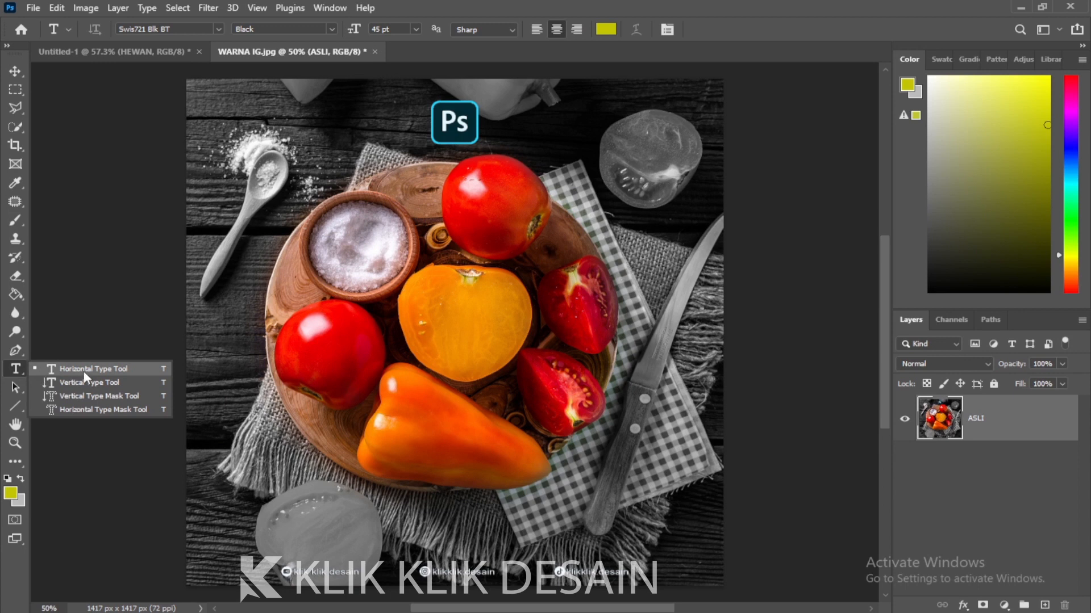
pyautogui.click(84, 371)
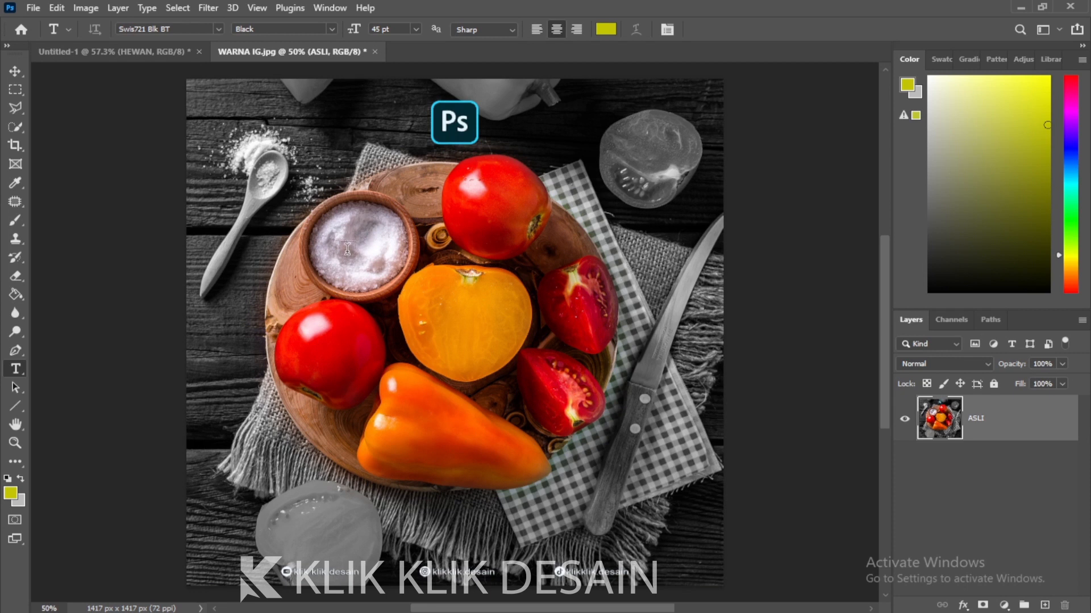
# - Add a new empty layer above ASLI and name it WARNA BIRU
pyautogui.click(1044, 606)
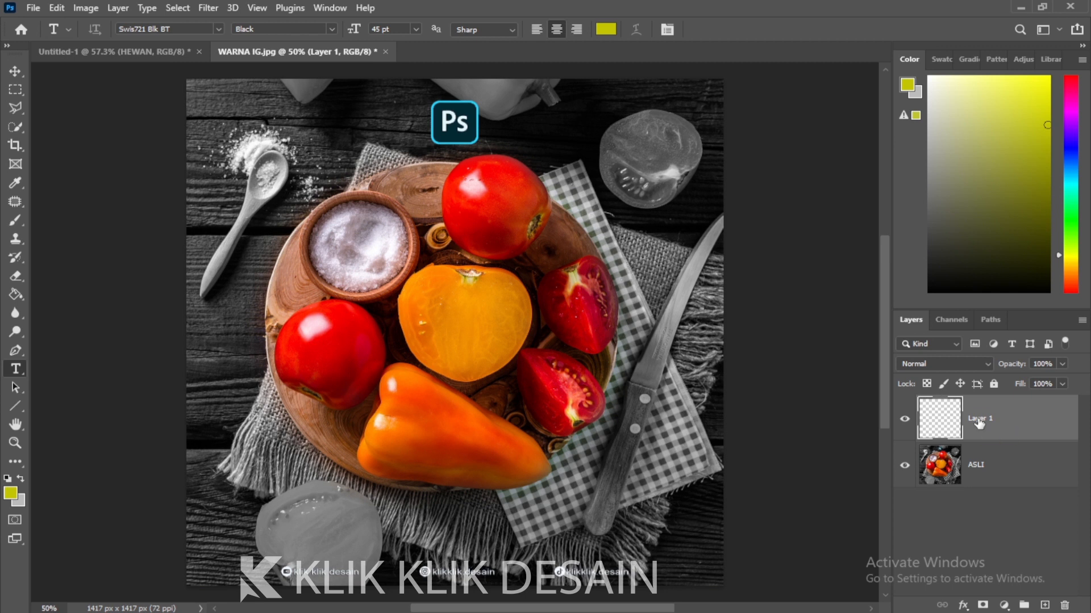
pyautogui.doubleClick(979, 421)
pyautogui.write('WARNA BIRU')
pyautogui.press('Return')
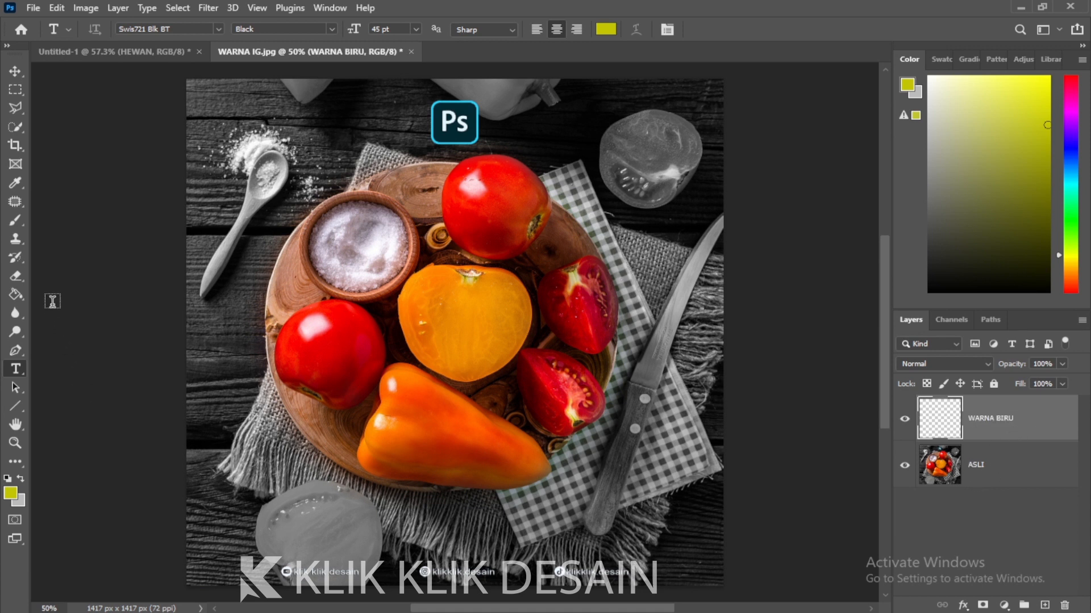
# - Choose a bright light blue foreground colour and brush over the salt bowl on the WARNA BIRU layer
pyautogui.click(15, 220)
pyautogui.click(56, 219)
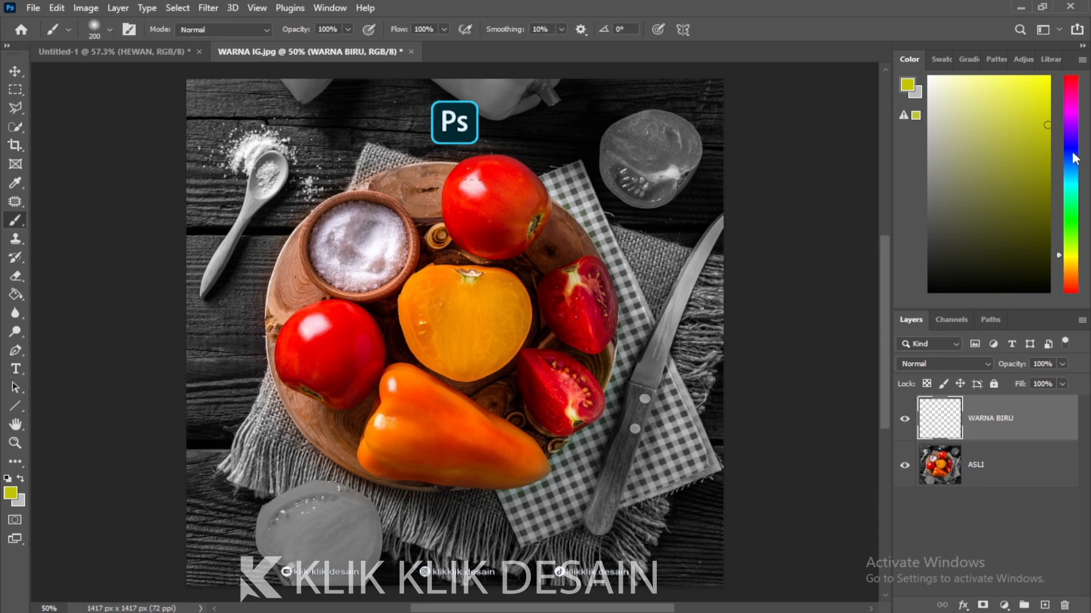
pyautogui.click(1073, 173)
pyautogui.click(1046, 105)
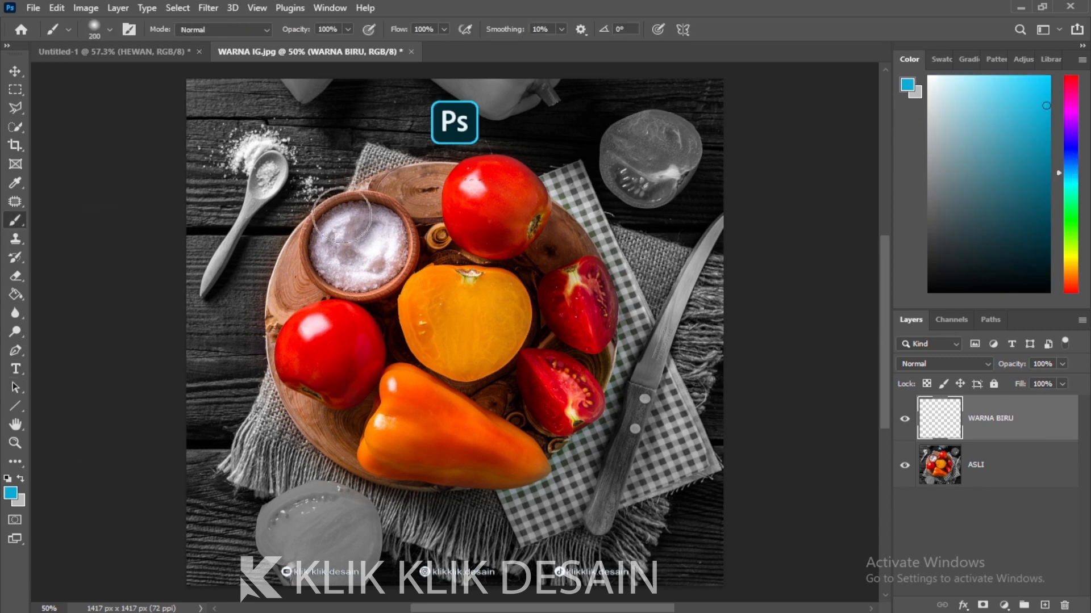
pyautogui.moveTo(341, 216)
pyautogui.mouseDown()
pyautogui.moveTo(332, 256)
pyautogui.moveTo(350, 264)
pyautogui.moveTo(371, 255)
pyautogui.moveTo(379, 228)
pyautogui.moveTo(353, 273)
pyautogui.mouseUp()
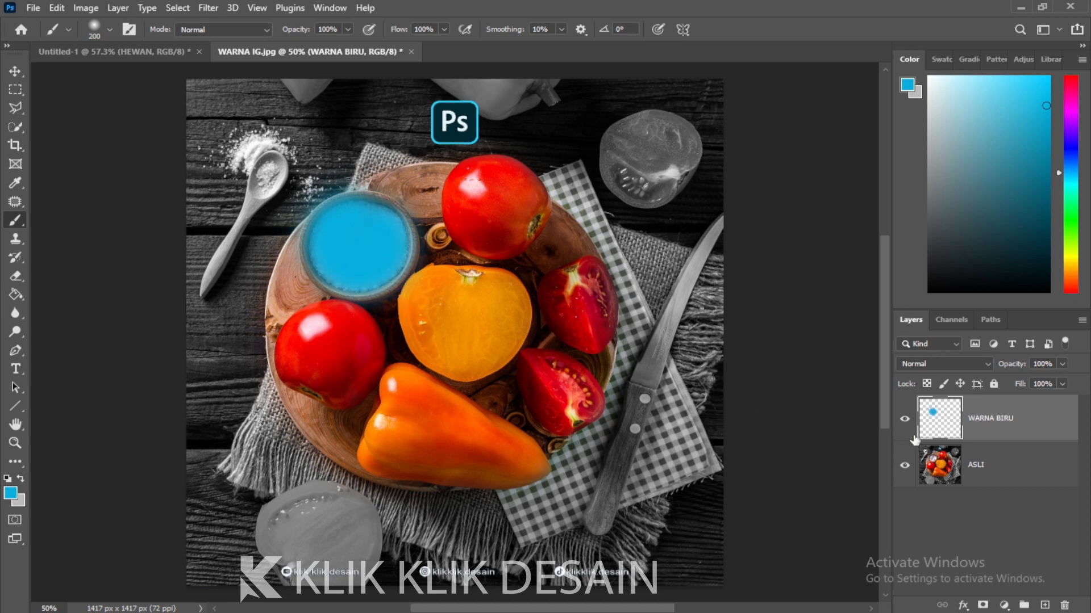
# - Hide the WARNA BIRU layer and select the ASLI layer
pyautogui.click(904, 418)
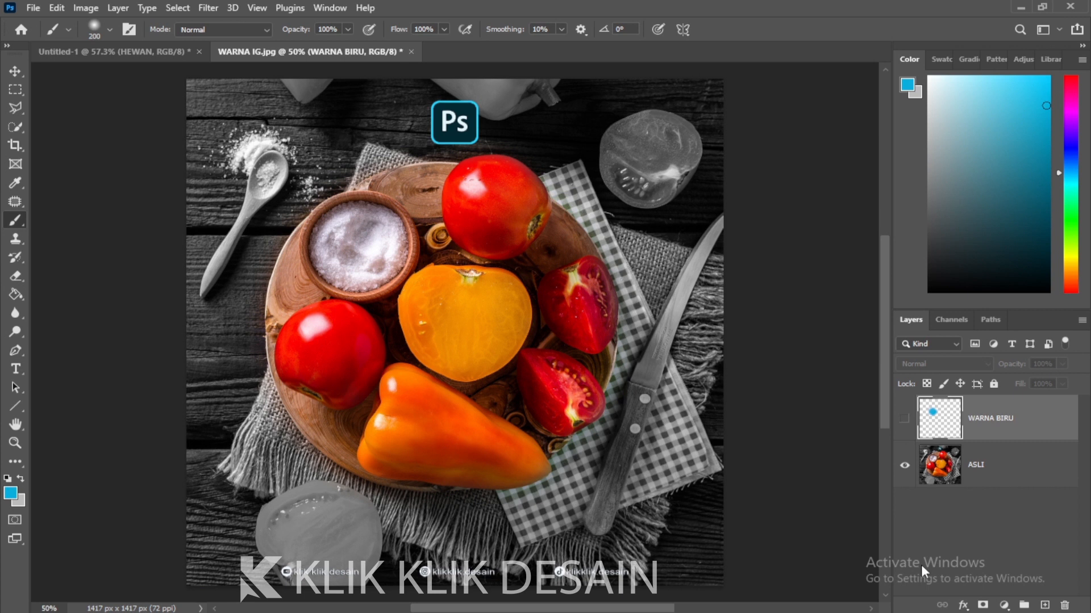
pyautogui.click(990, 480)
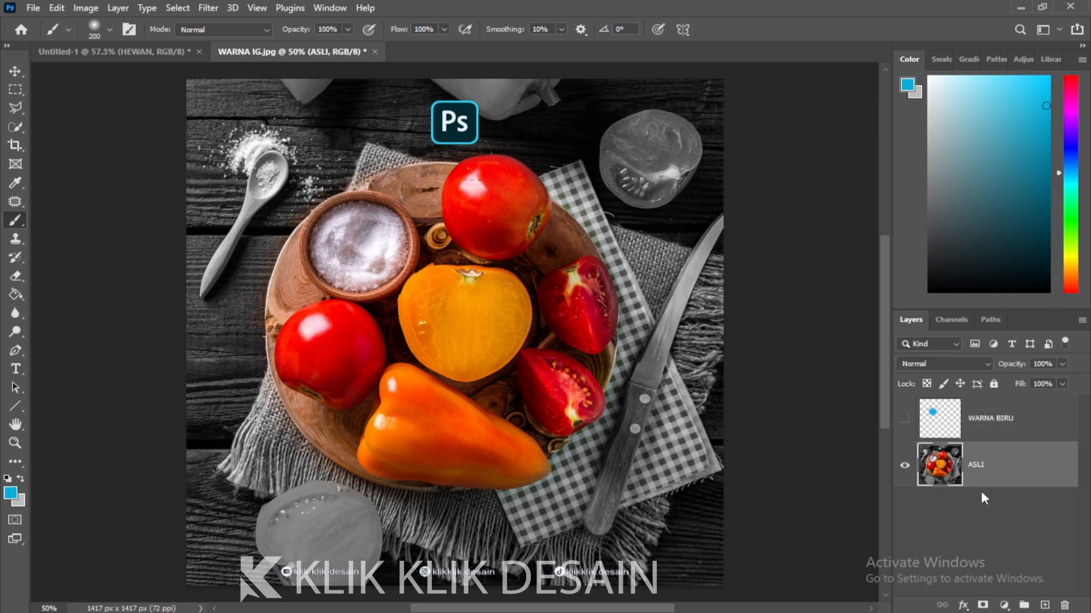
# - Show the WARNA BIRU layer and recolour its blue paint bright green with Hue/Saturation, using Colorize and a saturation of 100
pyautogui.click(905, 419)
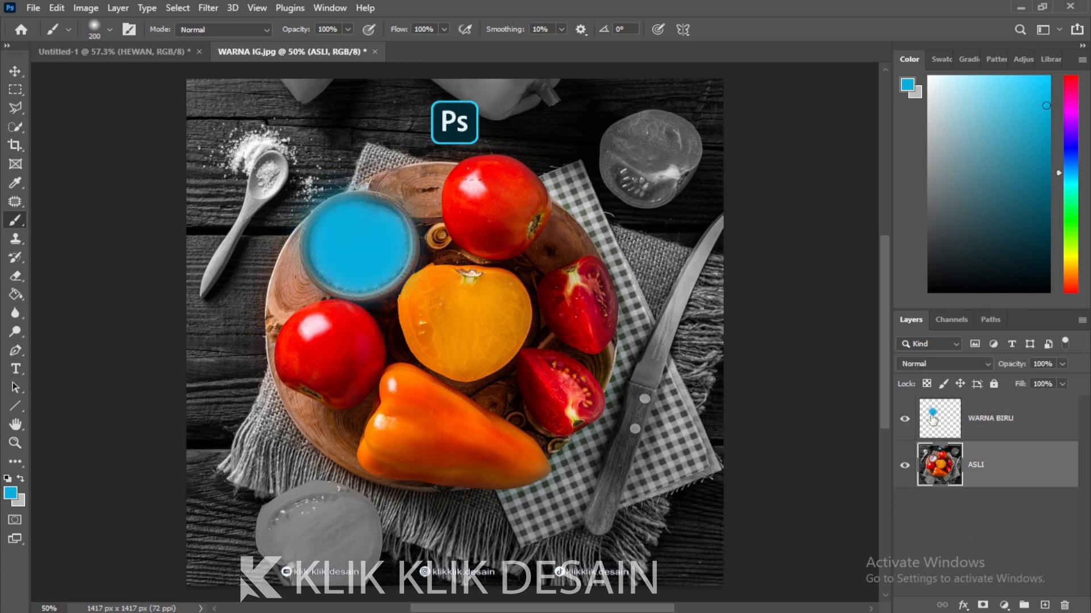
pyautogui.click(1024, 436)
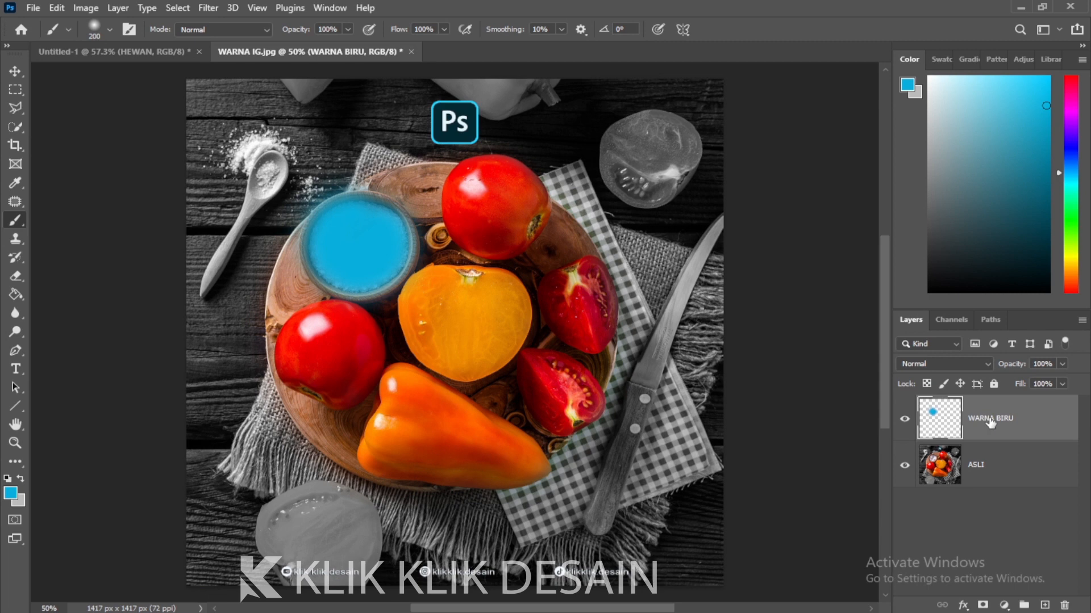
pyautogui.hotkey('ctrl', 'u')
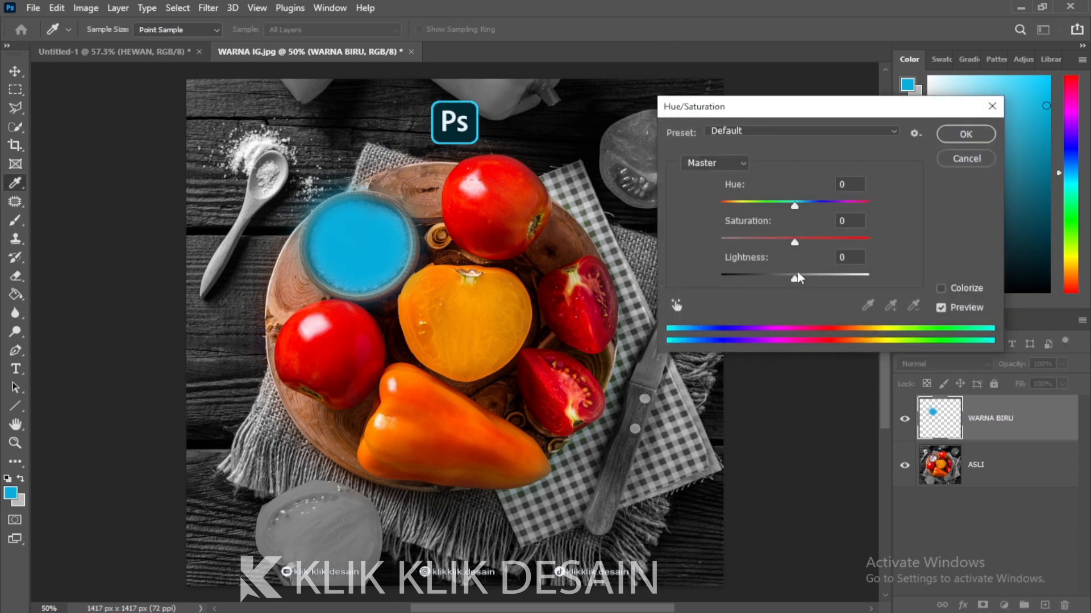
pyautogui.click(941, 289)
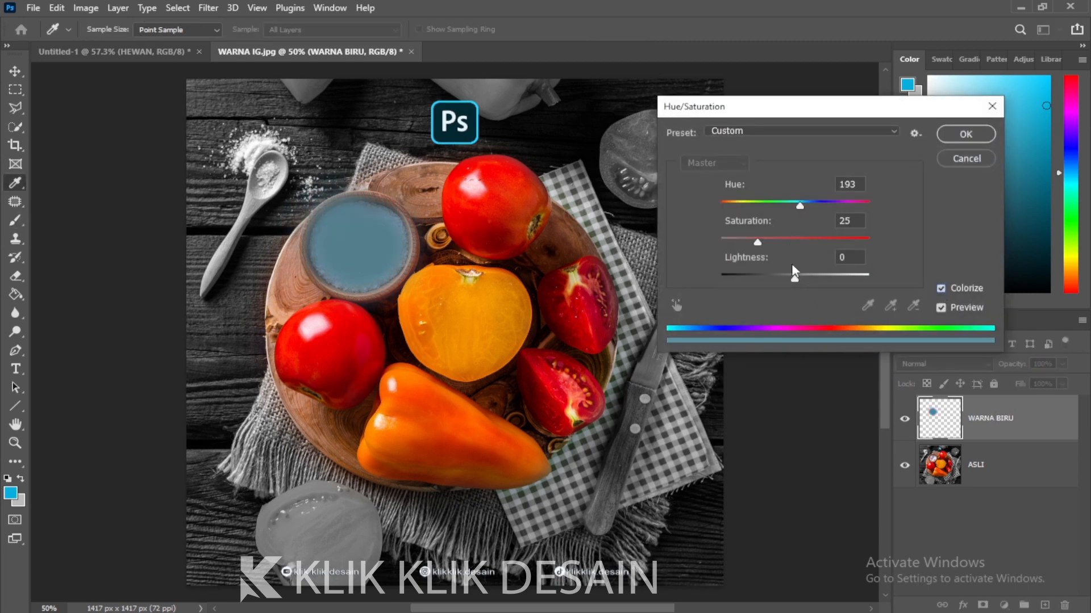
pyautogui.moveTo(758, 245); pyautogui.dragTo(872, 244)
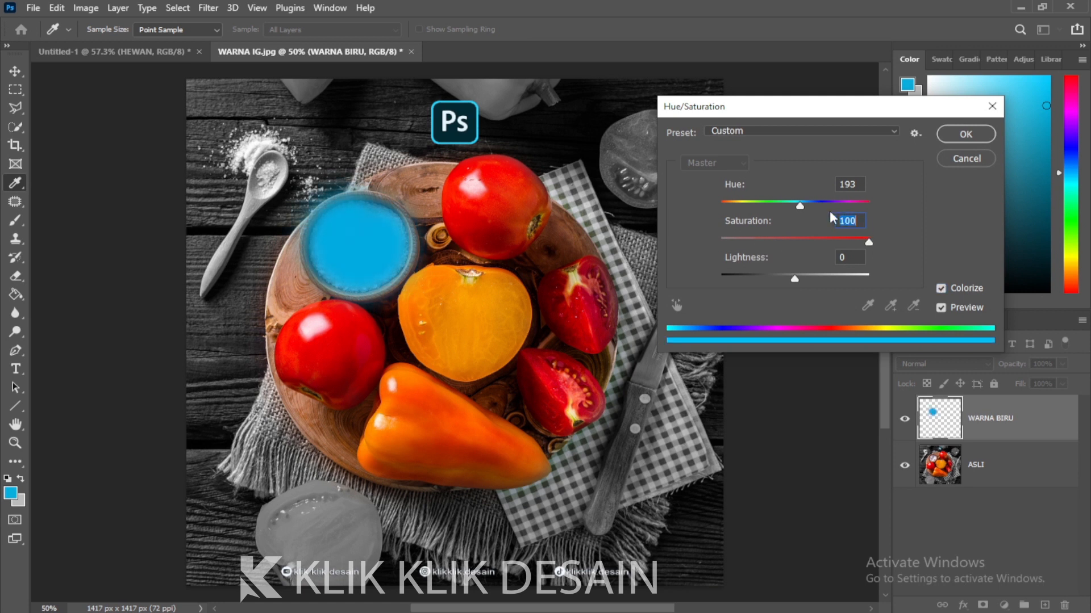
pyautogui.moveTo(797, 205); pyautogui.dragTo(771, 213)
pyautogui.click(948, 139)
pyautogui.press('b')
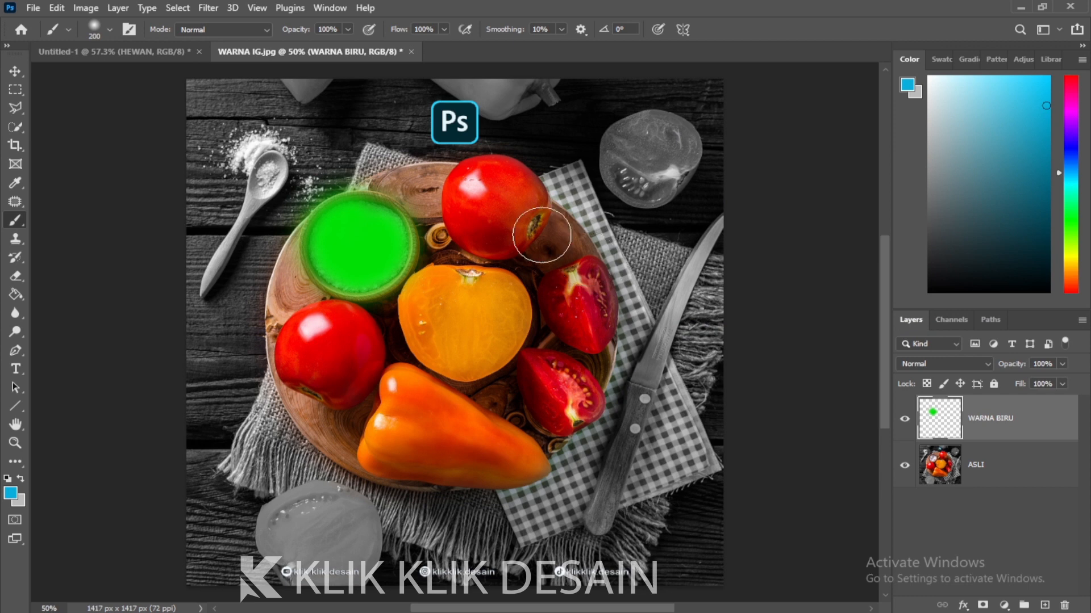
# - Close WARNA IG.jpg without saving and activate the Move Tool in the lion and photographer composition
pyautogui.click(410, 51)
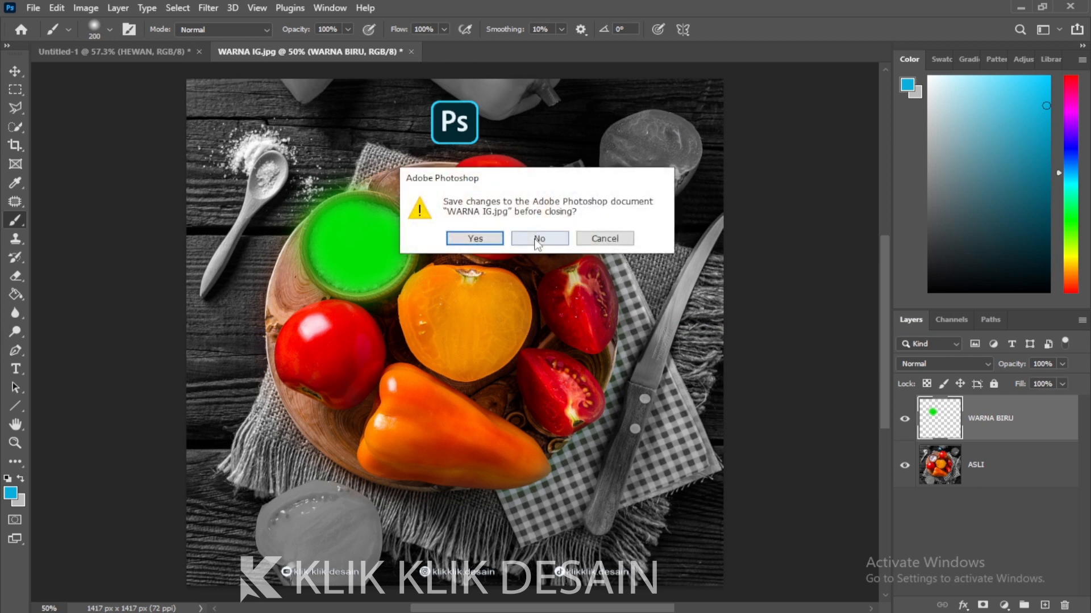
pyautogui.click(538, 237)
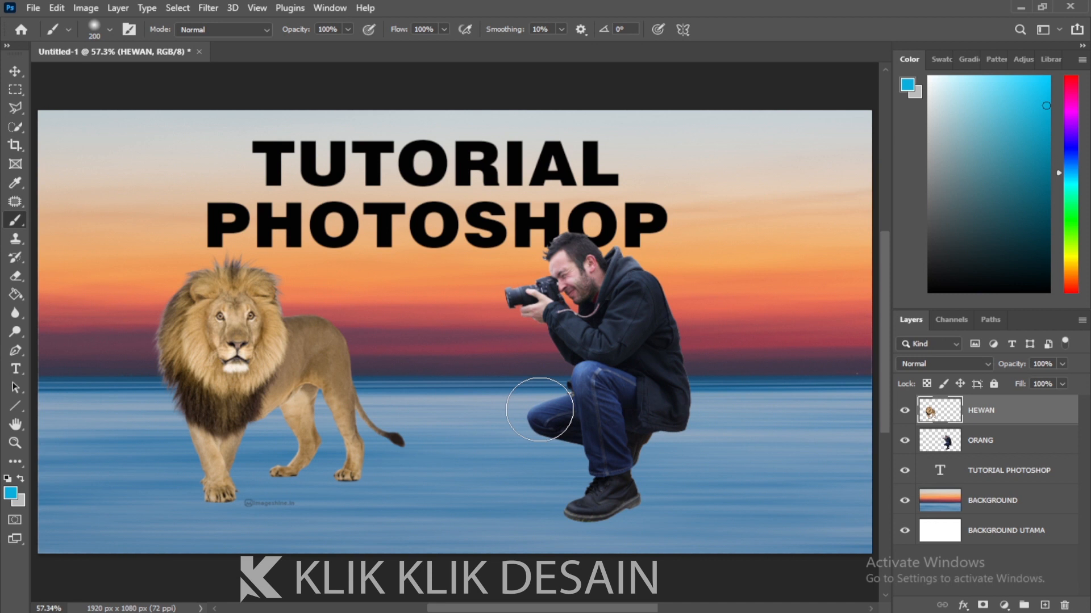
pyautogui.click(16, 71)
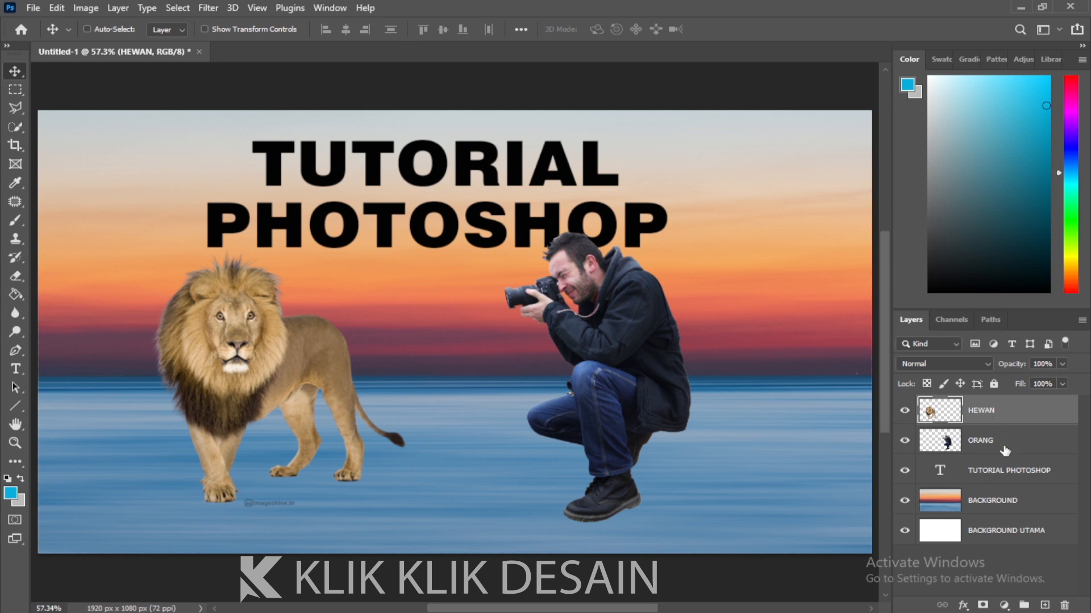
# - Hide the four layers above BACKGROUND UTAMA, and show them again one by one from BACKGROUND up to HEWAN
pyautogui.click(995, 539)
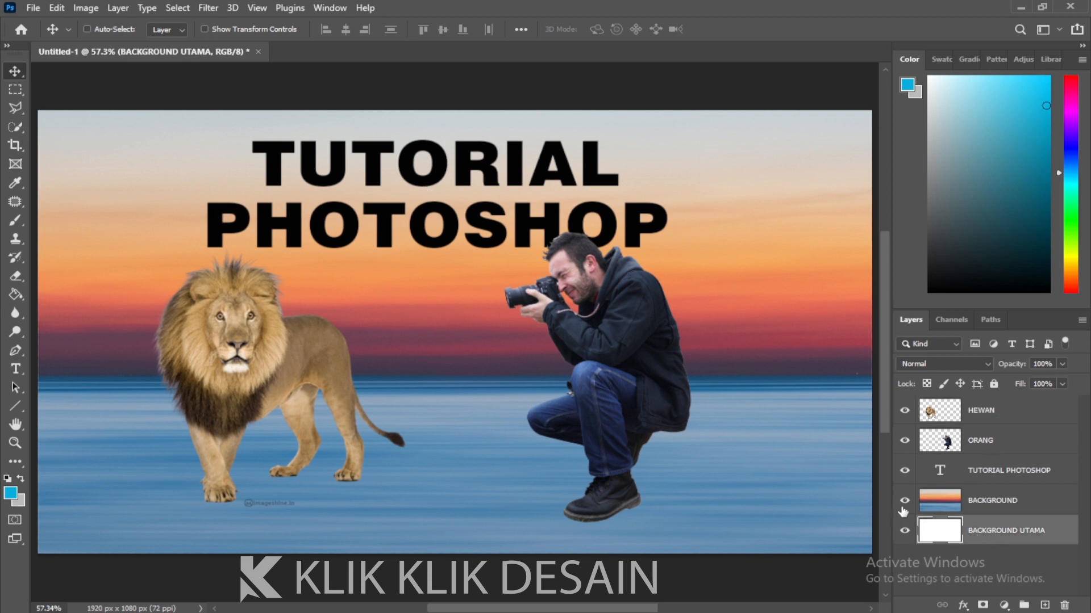
pyautogui.moveTo(905, 500); pyautogui.dragTo(905, 410)
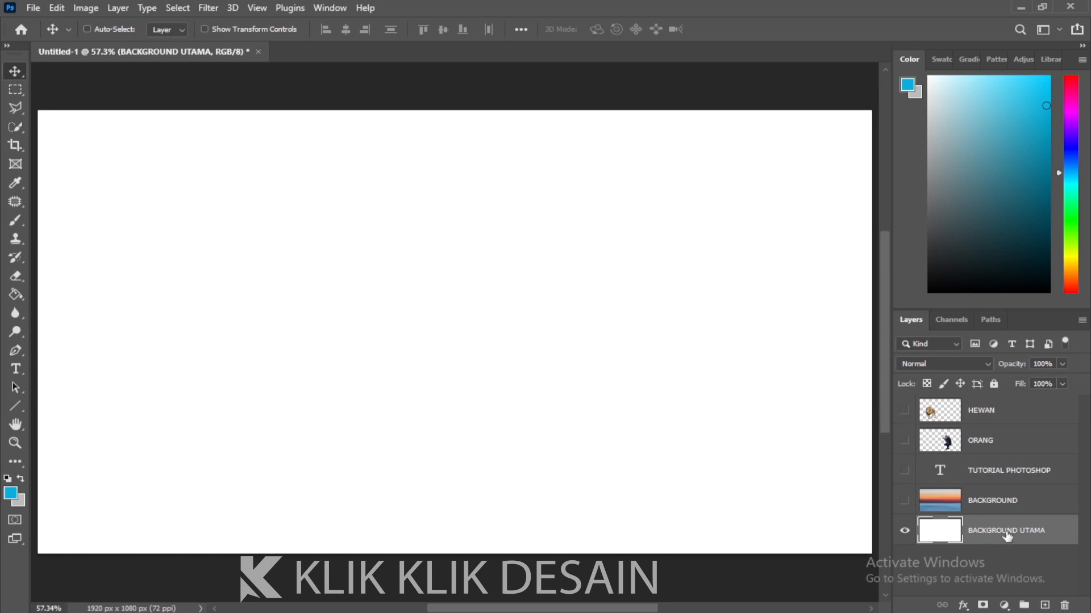
pyautogui.click(904, 501)
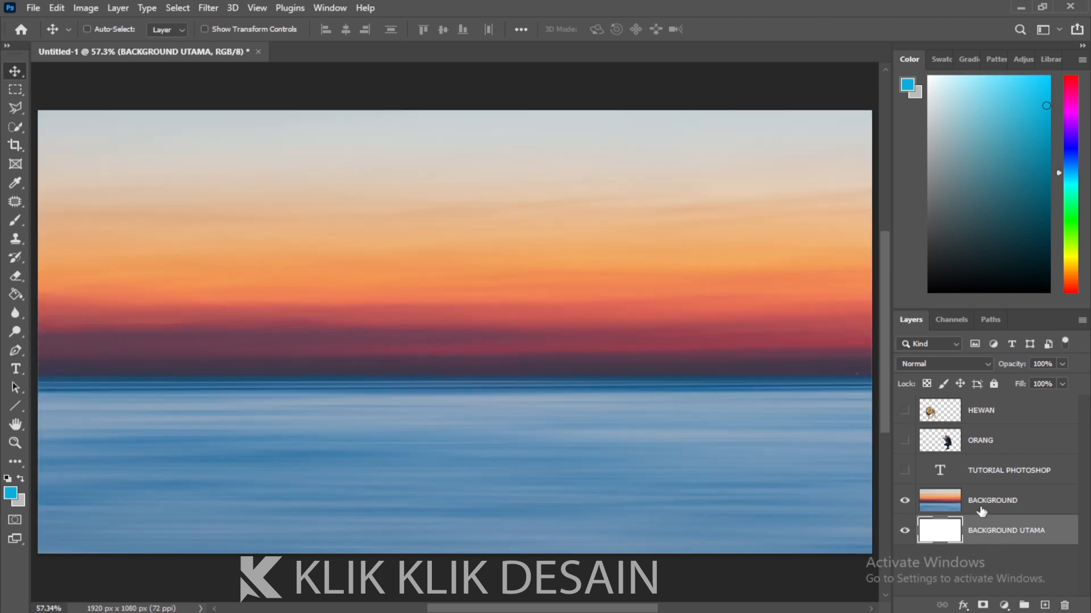
pyautogui.click(905, 471)
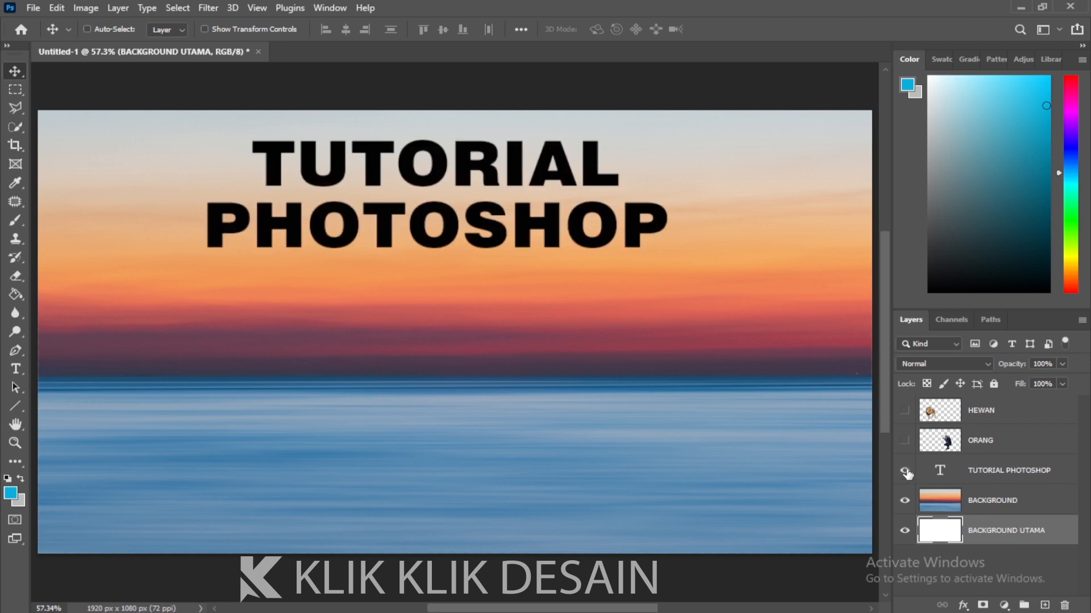
pyautogui.click(905, 441)
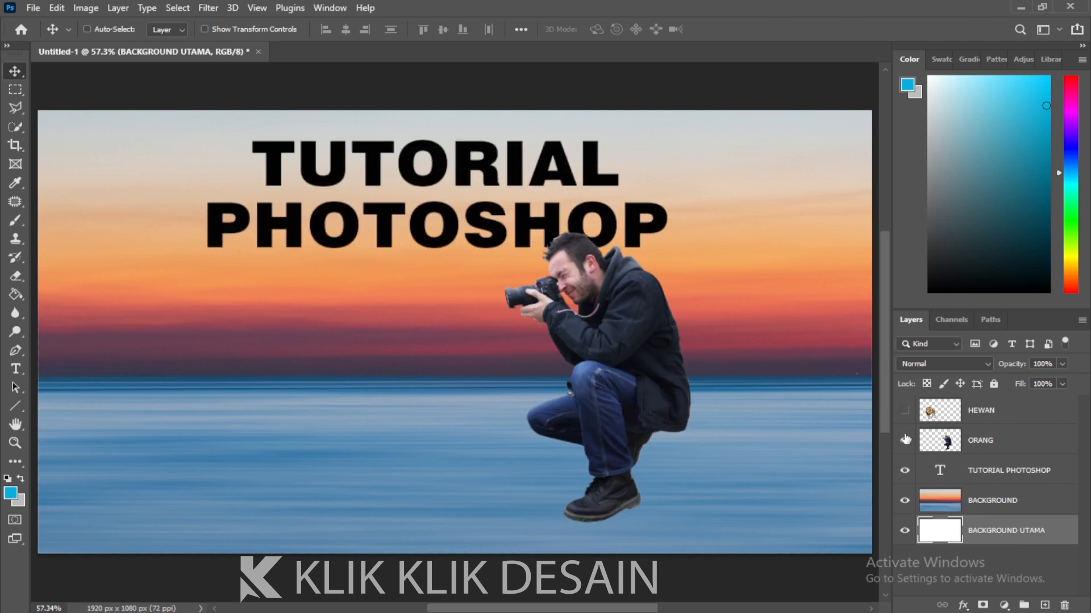
pyautogui.click(905, 411)
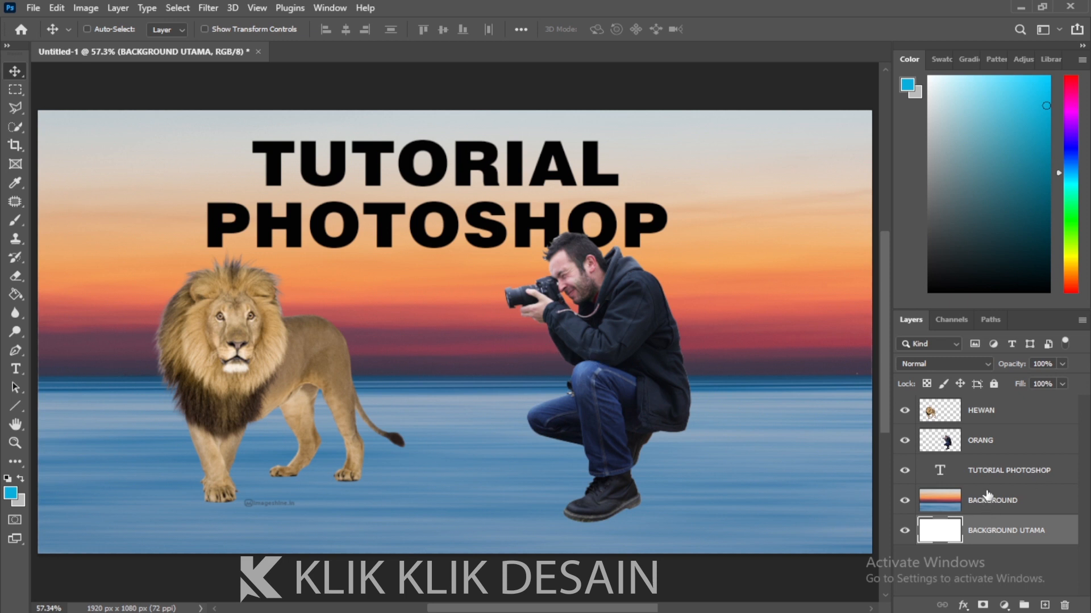
# - Select the ORANG layer and move the photographer slightly up and to the right
pyautogui.click(978, 449)
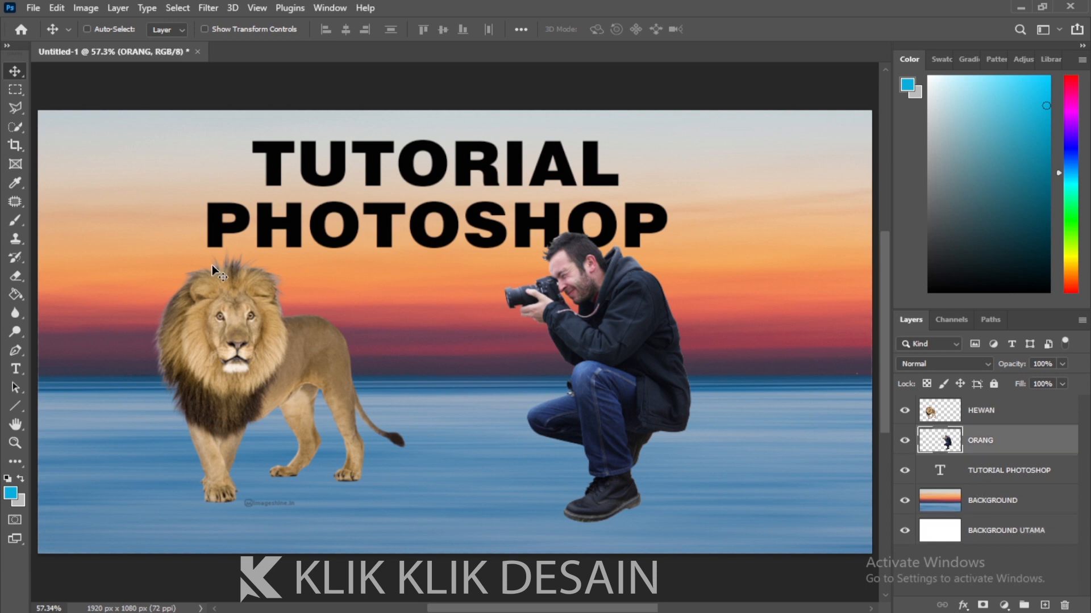
pyautogui.click(992, 457)
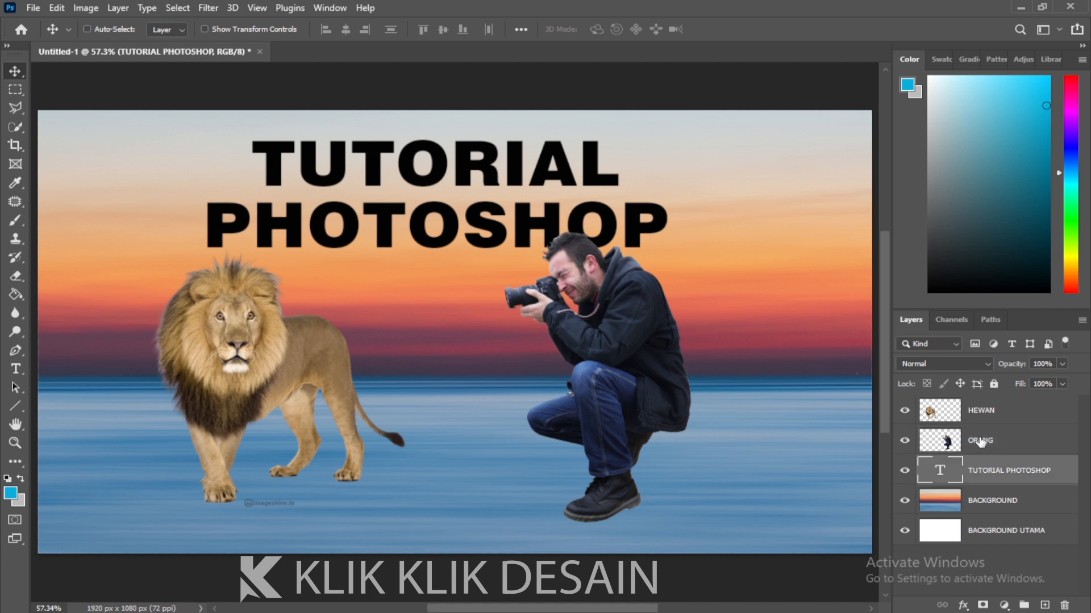
pyautogui.click(991, 445)
pyautogui.moveTo(710, 354); pyautogui.dragTo(622, 342)
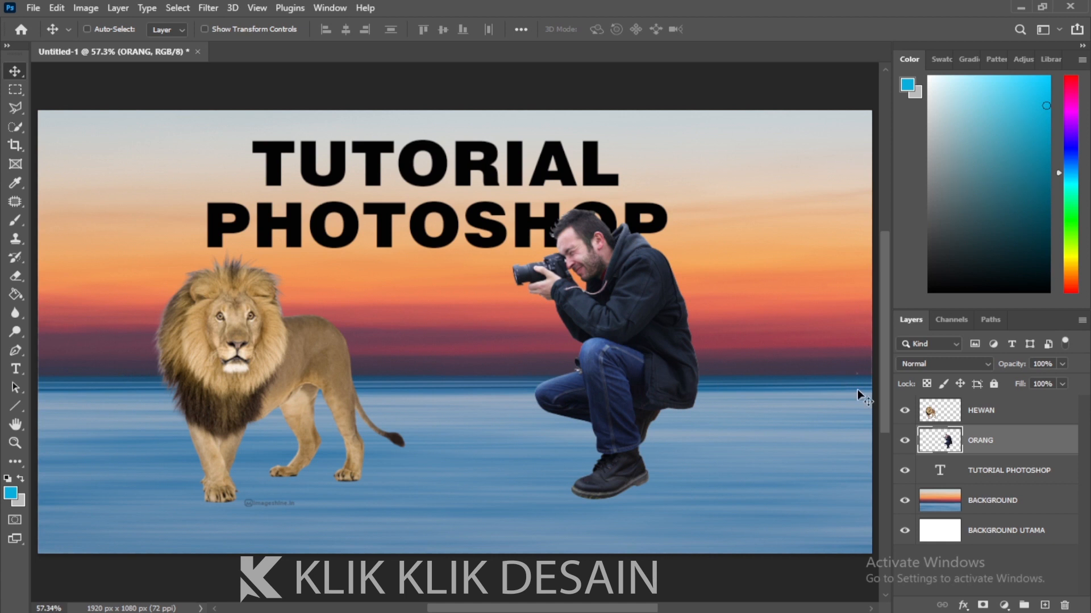
# - Scale the lion on the HEWAN layer down to about half its size and move it slightly lower
pyautogui.click(988, 414)
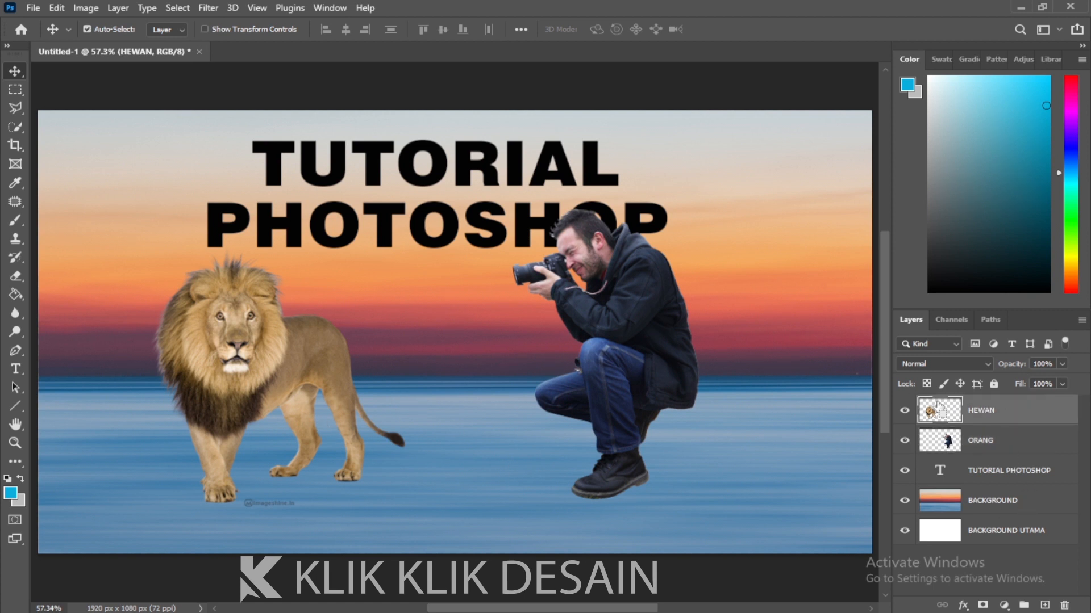
pyautogui.hotkey('ctrl', 't')
pyautogui.moveTo(404, 255); pyautogui.dragTo(342, 311)
pyautogui.press('Return')
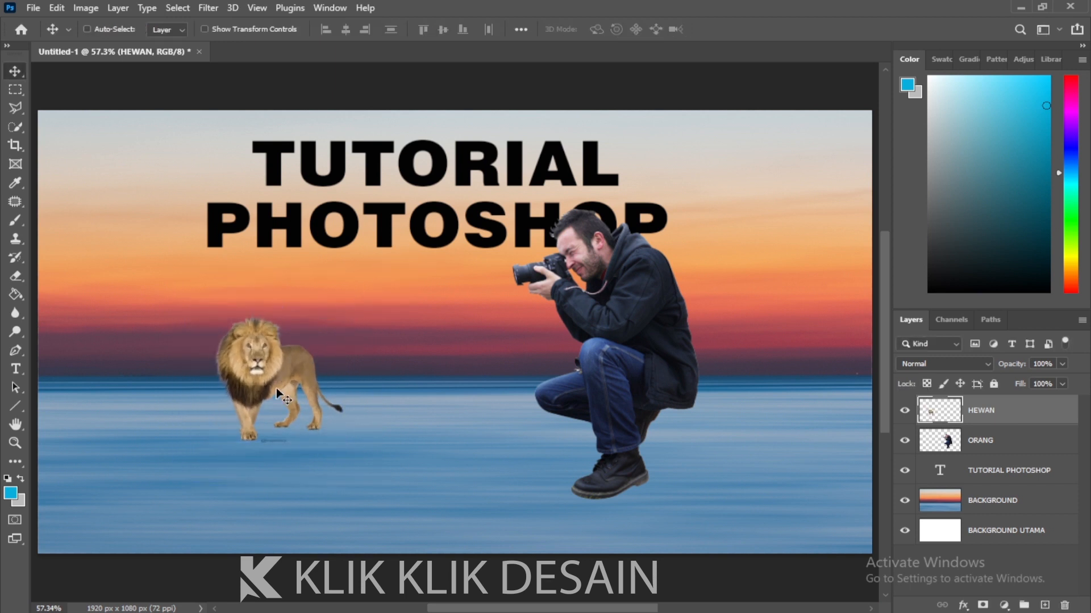
pyautogui.moveTo(246, 369); pyautogui.dragTo(265, 412)
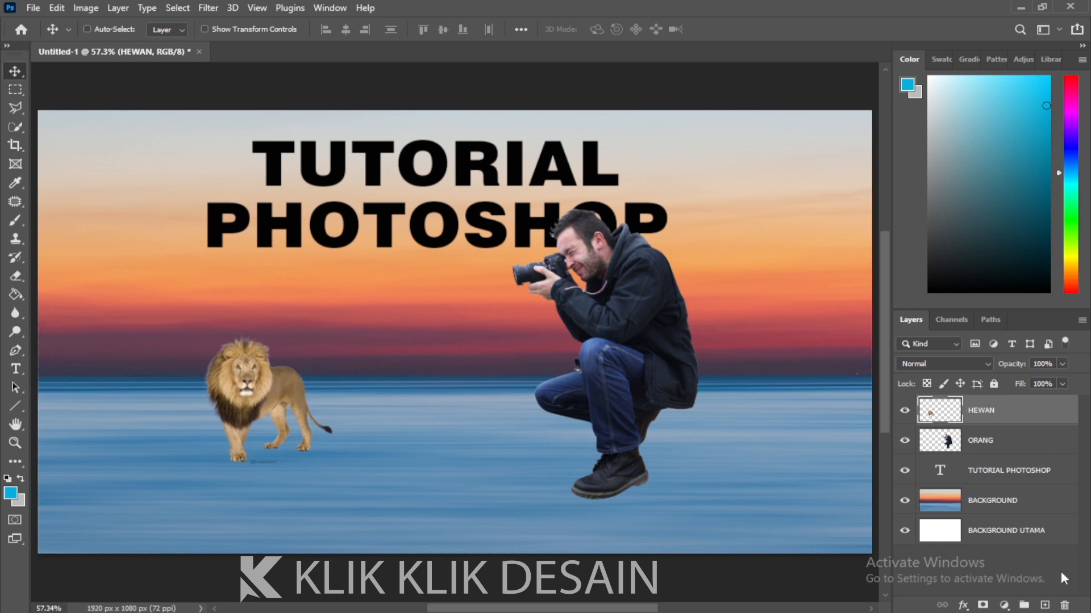
# - Try red #e10a0a on the whole TUTORIAL PHOTOSHOP title text and settle on a bright yellow
pyautogui.click(1026, 473)
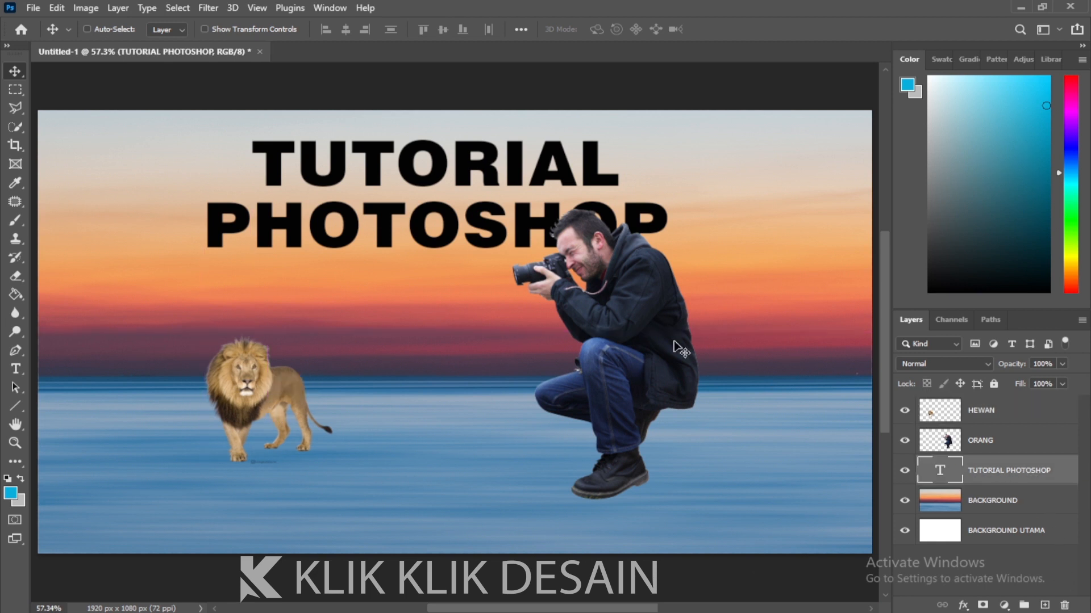
pyautogui.press('t')
pyautogui.click(451, 176)
pyautogui.hotkey('ctrl', 'a')
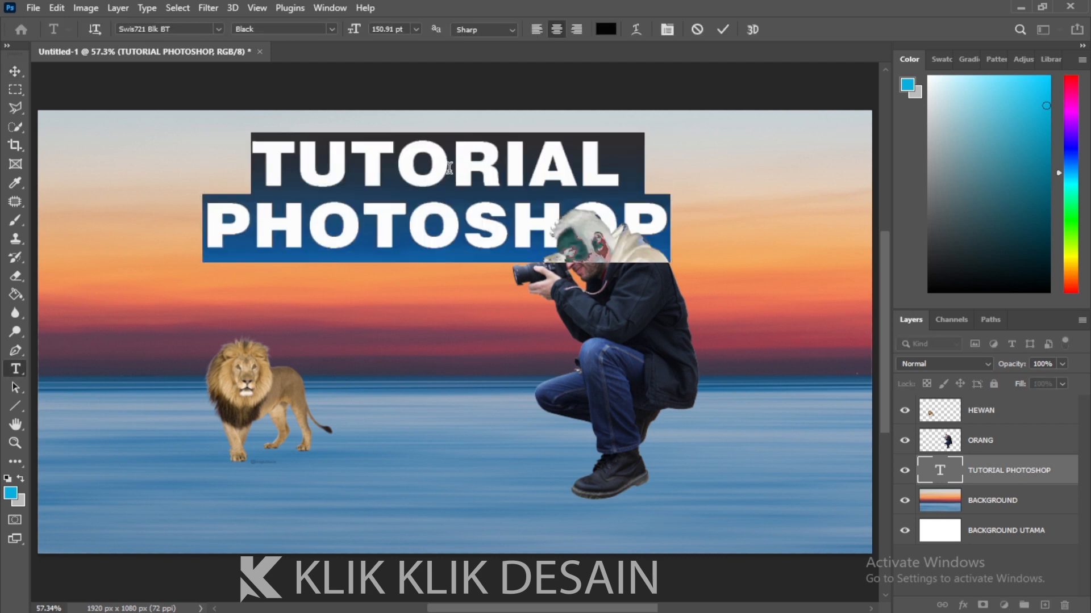
pyautogui.click(606, 29)
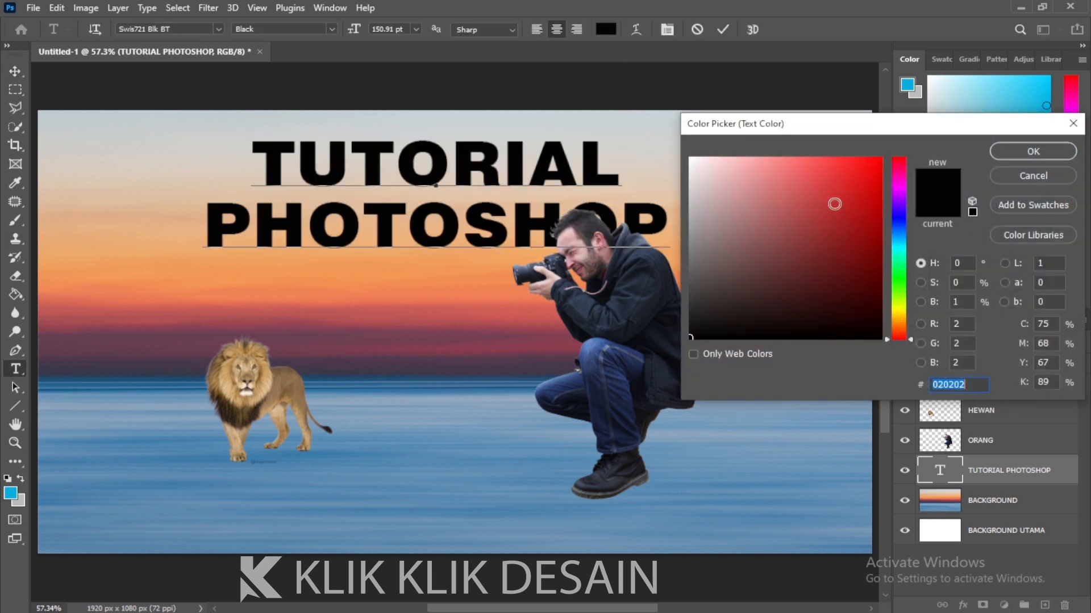
pyautogui.click(874, 179)
pyautogui.click(1021, 152)
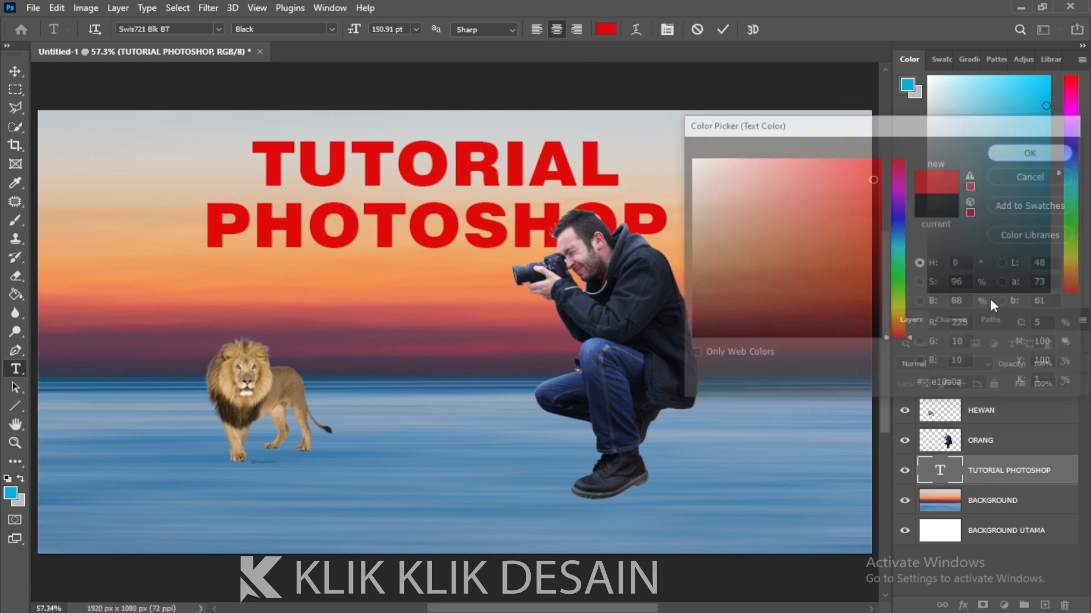
pyautogui.click(1074, 256)
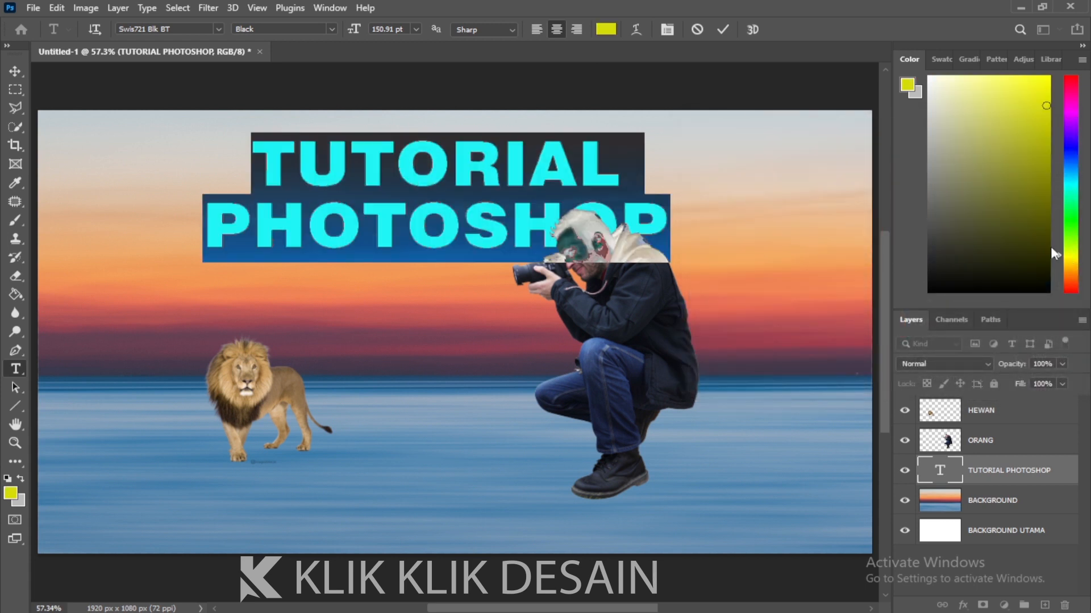
pyautogui.click(1047, 88)
pyautogui.click(16, 72)
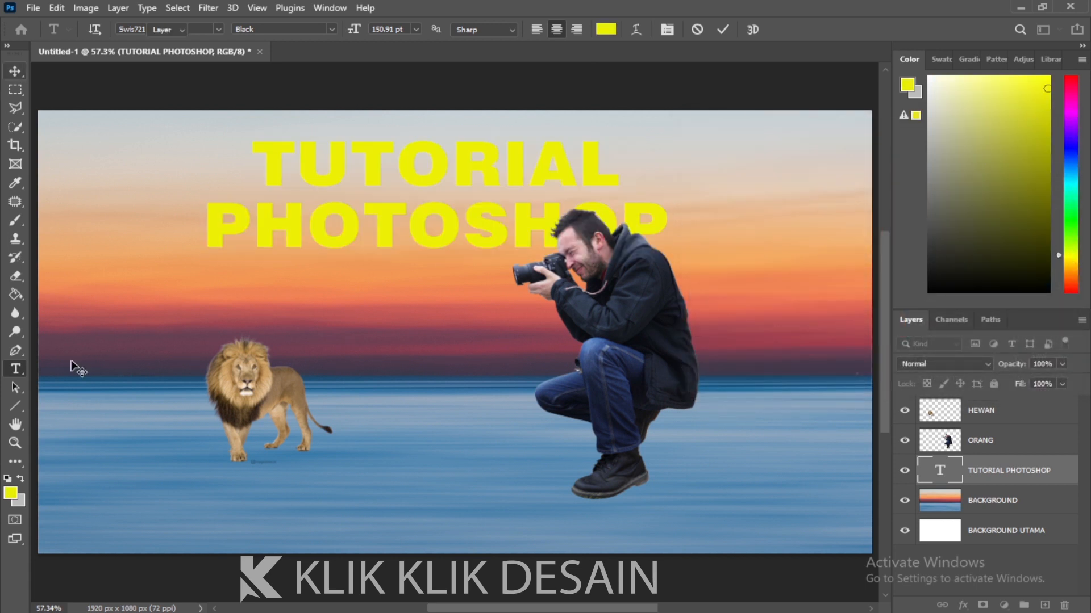
# - Add a black 10 px outside stroke to the TUTORIAL PHOTOSHOP text layer and move the title slightly down
pyautogui.rightClick(1066, 472)
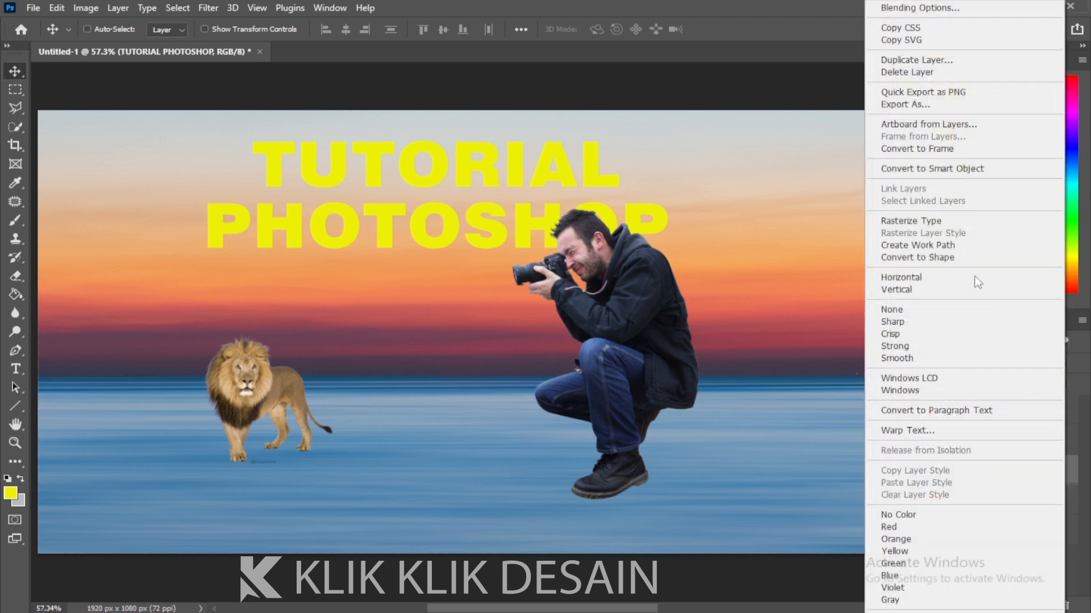
pyautogui.click(901, 9)
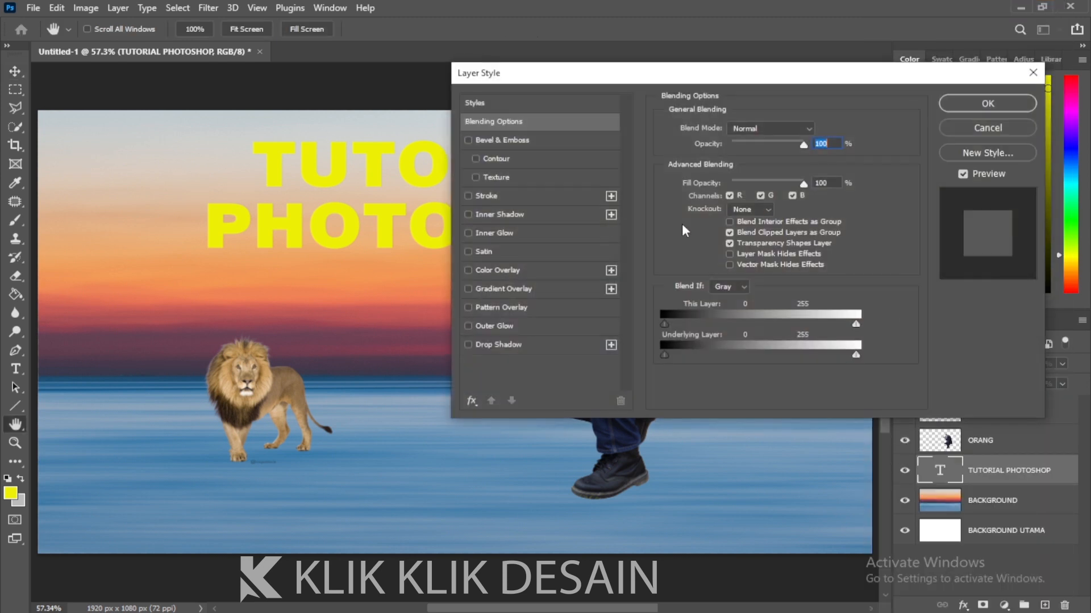
pyautogui.click(496, 196)
pyautogui.press('Return')
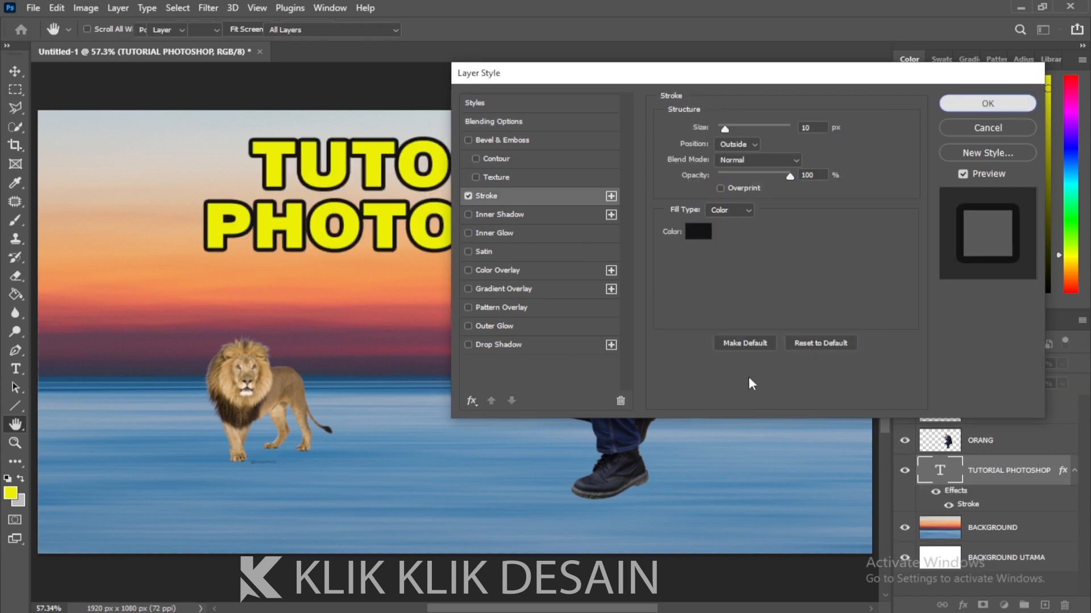
pyautogui.moveTo(473, 246); pyautogui.dragTo(530, 249)
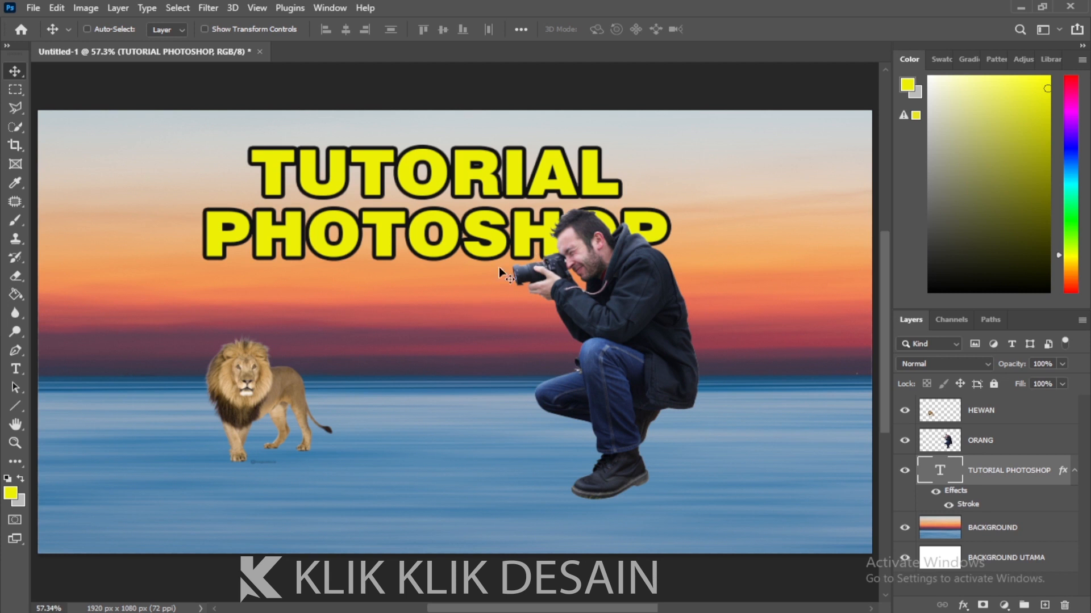
# - Group the HEWAN and ORANG layers into a group named 2 and look inside it
pyautogui.click(999, 531)
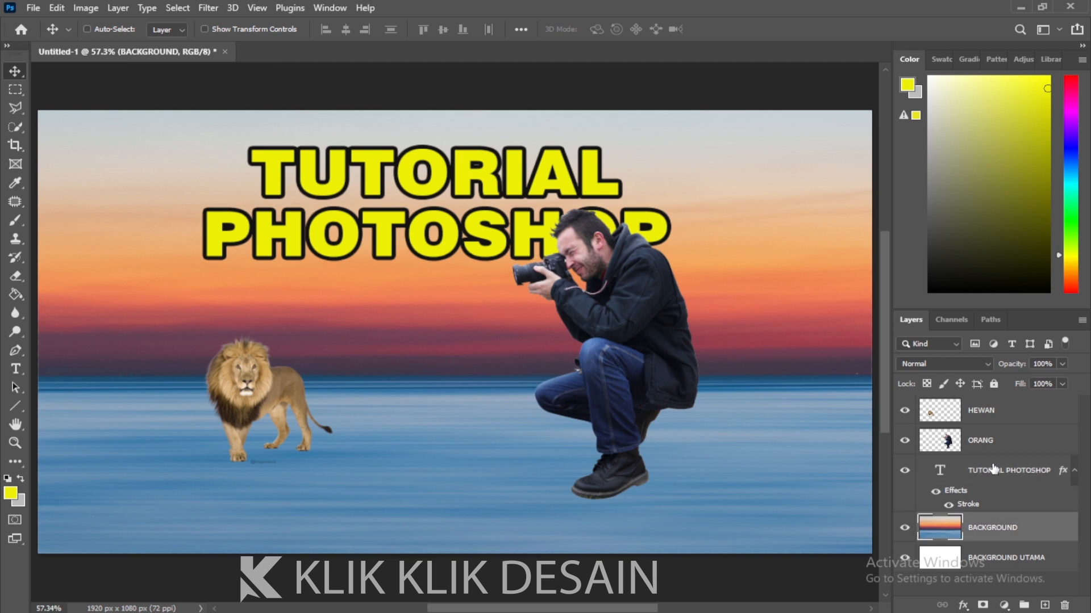
pyautogui.click(986, 439)
pyautogui.click(986, 414)
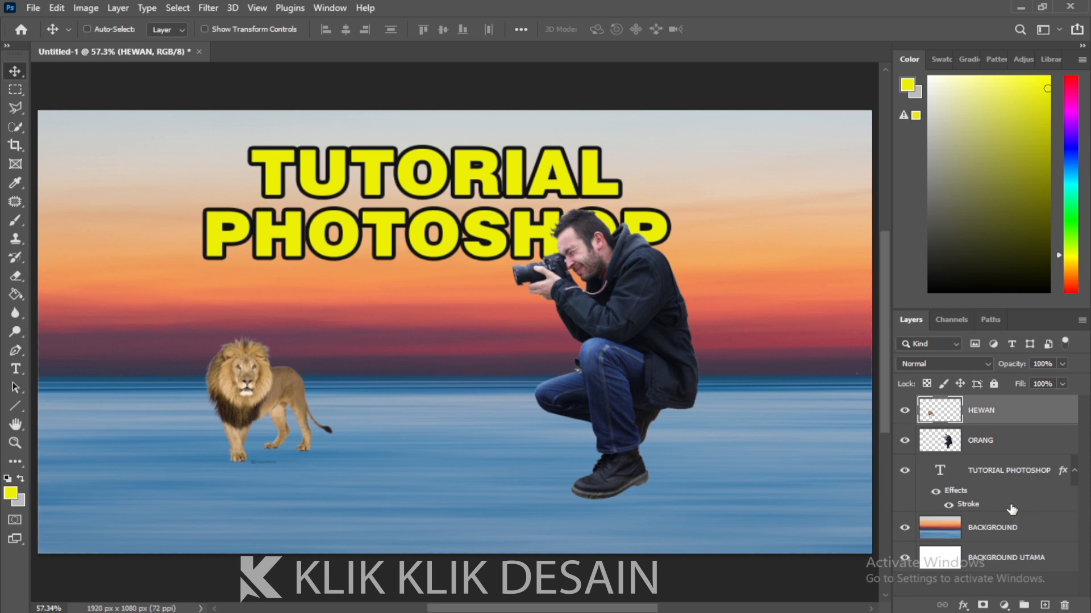
pyautogui.keyDown('ctrl'); pyautogui.click(991, 446); pyautogui.keyUp('ctrl')
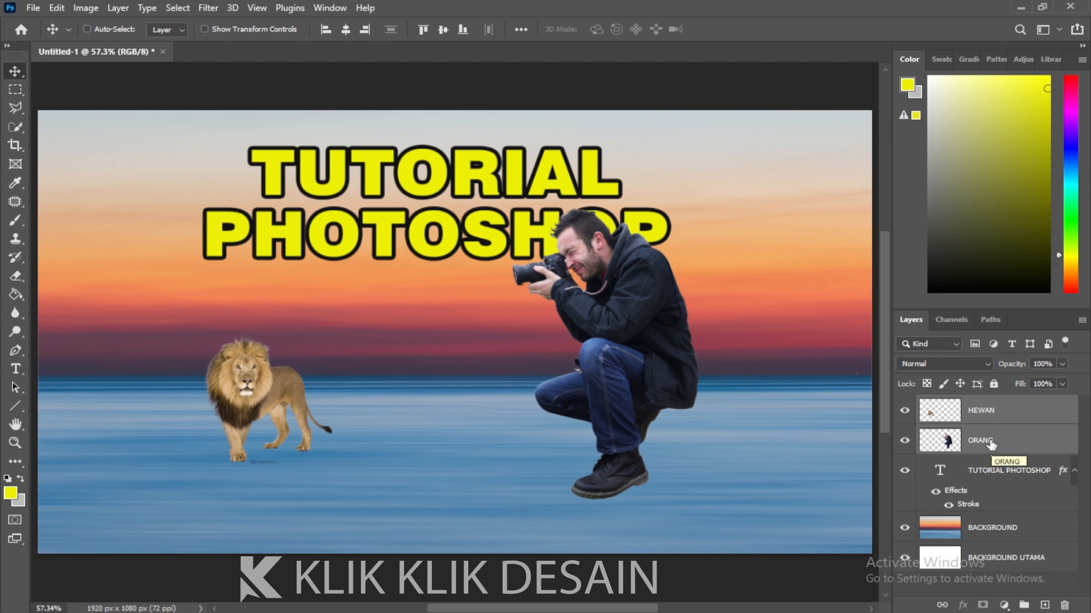
pyautogui.rightClick(984, 445)
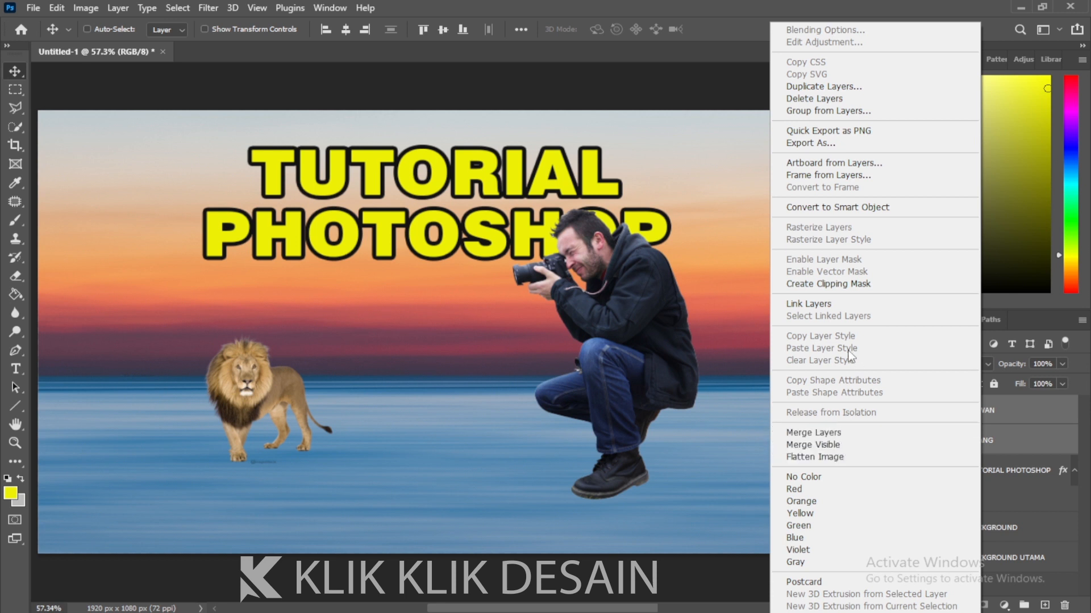
pyautogui.click(840, 112)
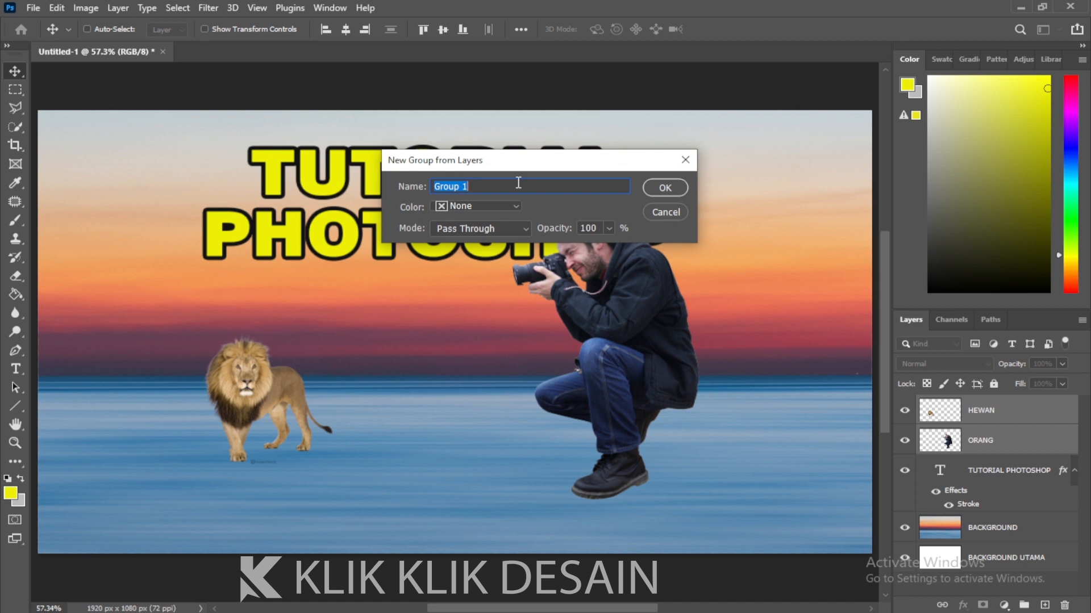
pyautogui.press('BackSpace')
pyautogui.write('@')
pyautogui.click(670, 188)
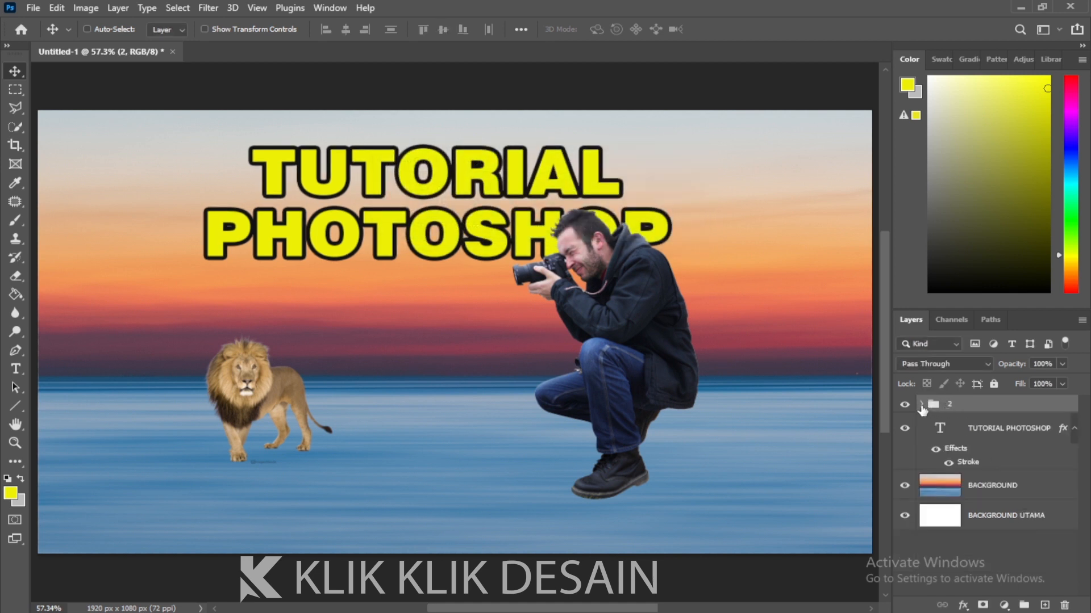
pyautogui.click(921, 406)
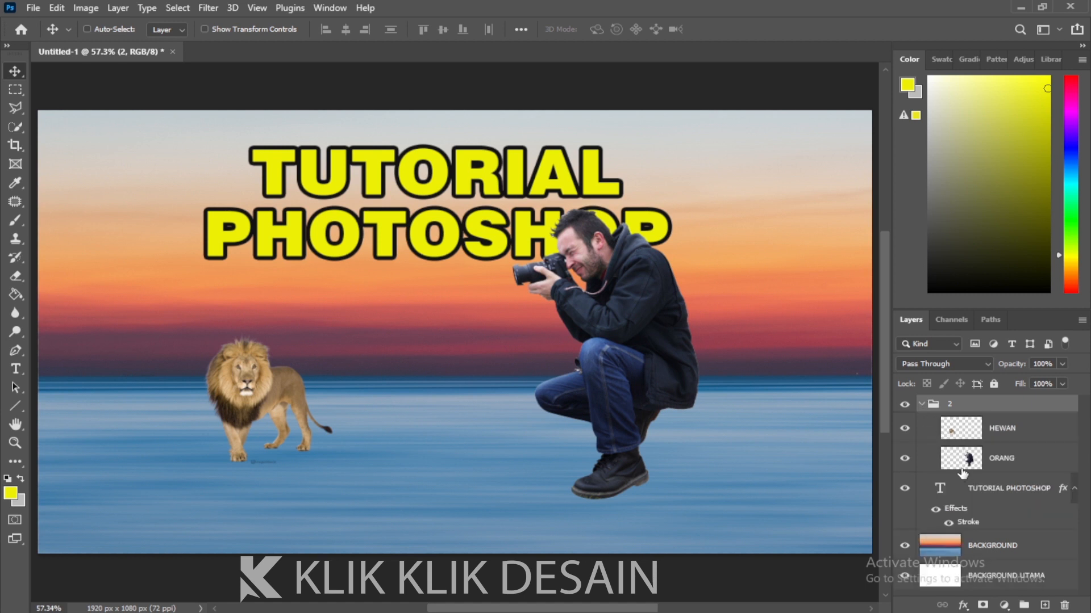
pyautogui.click(921, 404)
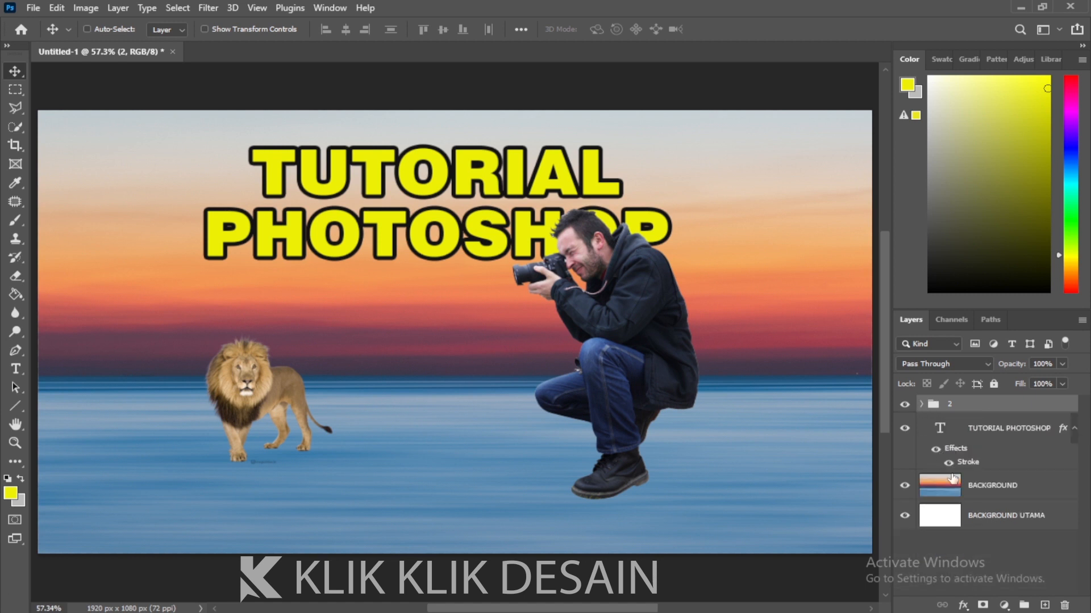
# - Group the TUTORIAL PHOTOSHOP, BACKGROUND and BACKGROUND UTAMA layers together
pyautogui.click(982, 436)
pyautogui.keyDown('ctrl'); pyautogui.click(992, 495); pyautogui.keyUp('ctrl')
pyautogui.keyDown('ctrl'); pyautogui.click(993, 516); pyautogui.keyUp('ctrl')
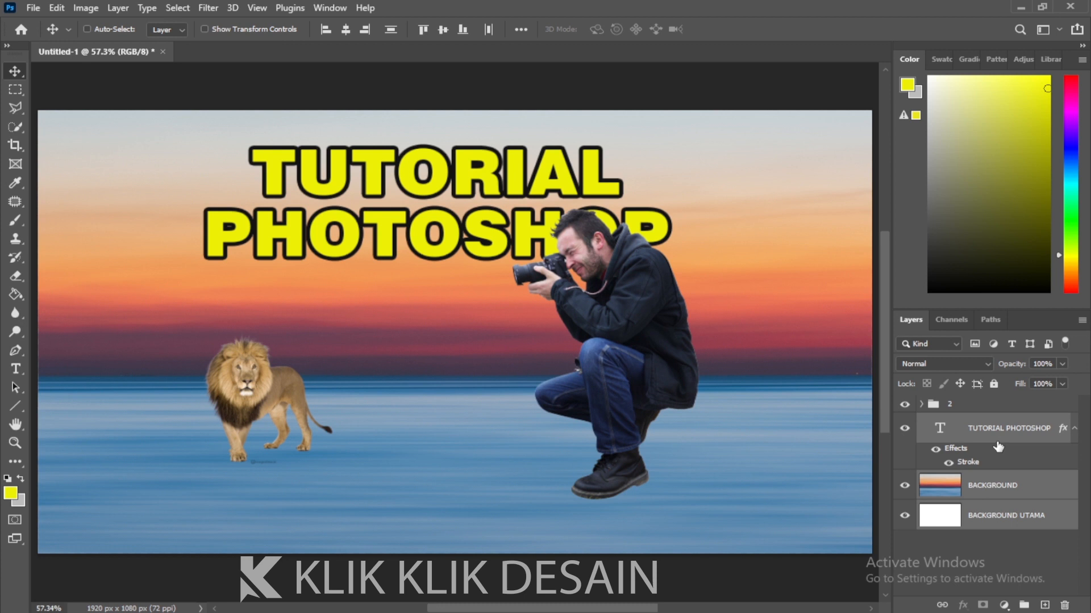
pyautogui.hotkey('ctrl', 'g')
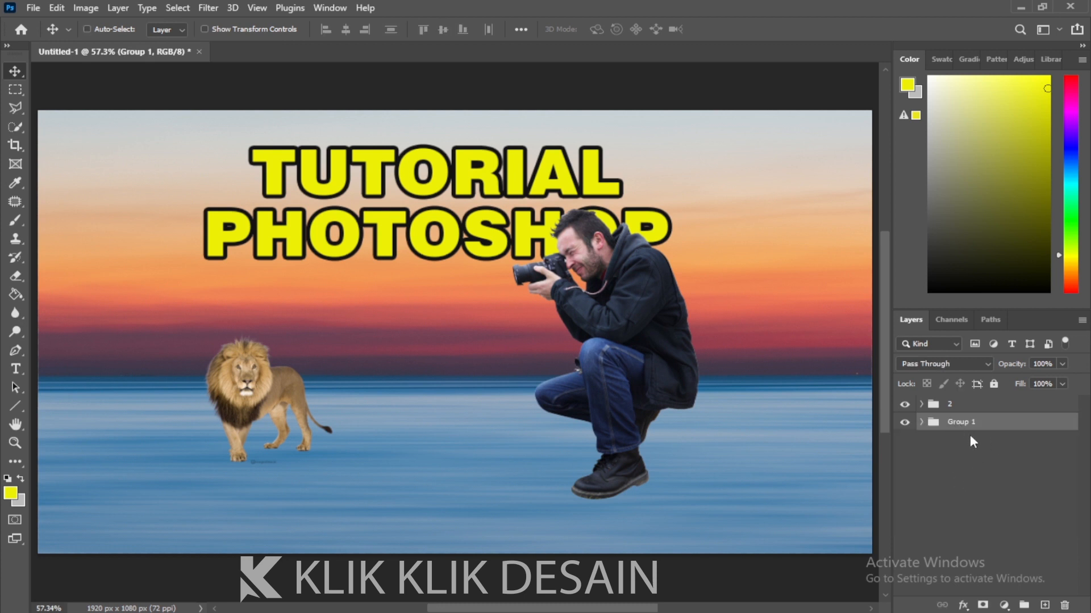
# - Expand both layer groups and move the lion on the HEWAN layer to the right and slightly up
pyautogui.click(921, 422)
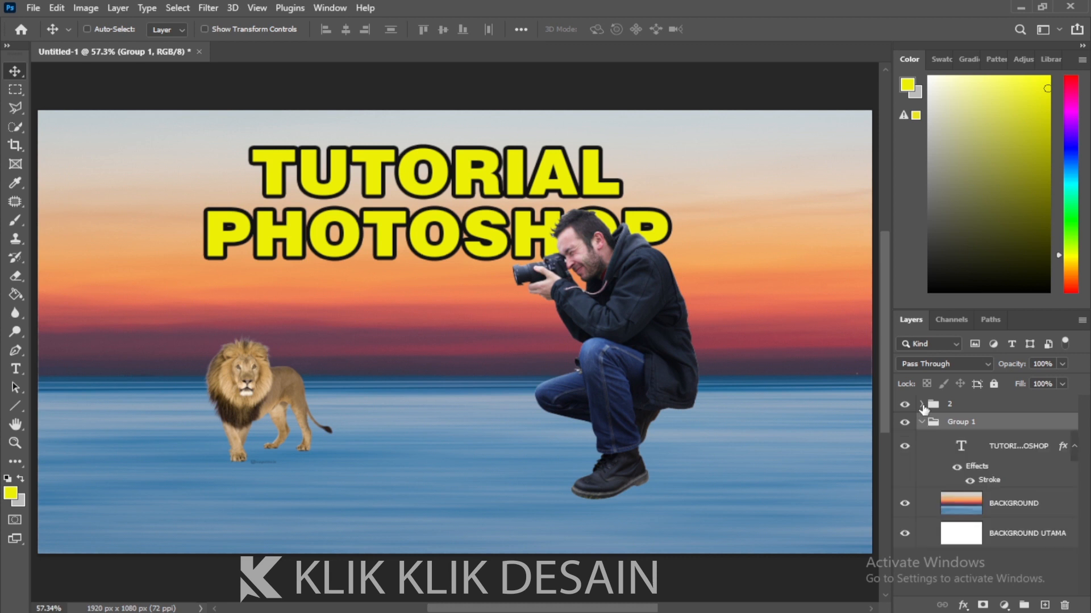
pyautogui.click(922, 405)
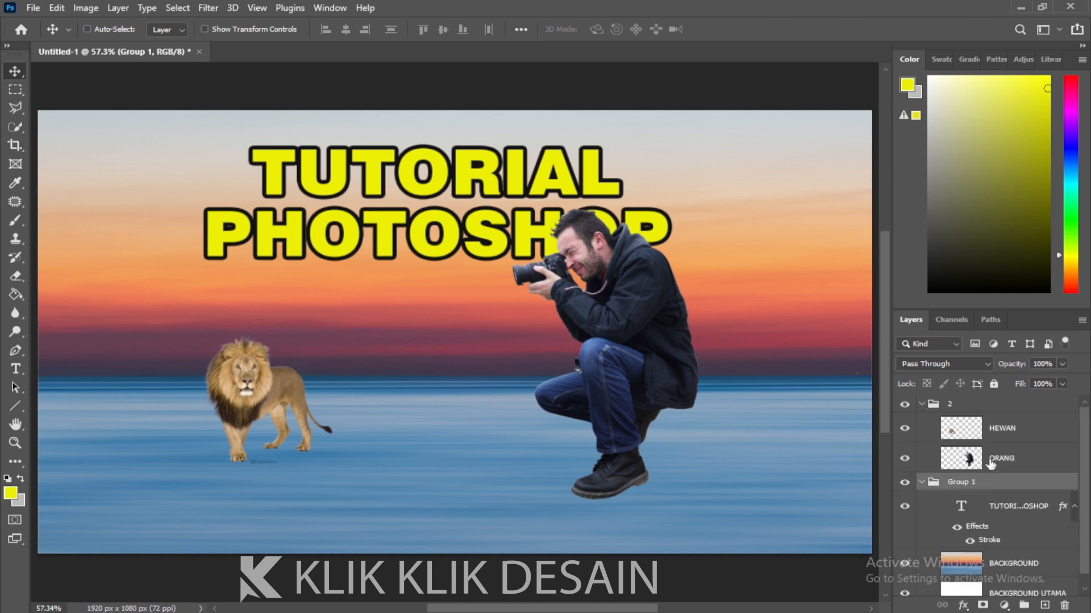
pyautogui.click(1009, 434)
pyautogui.moveTo(286, 405); pyautogui.dragTo(334, 398)
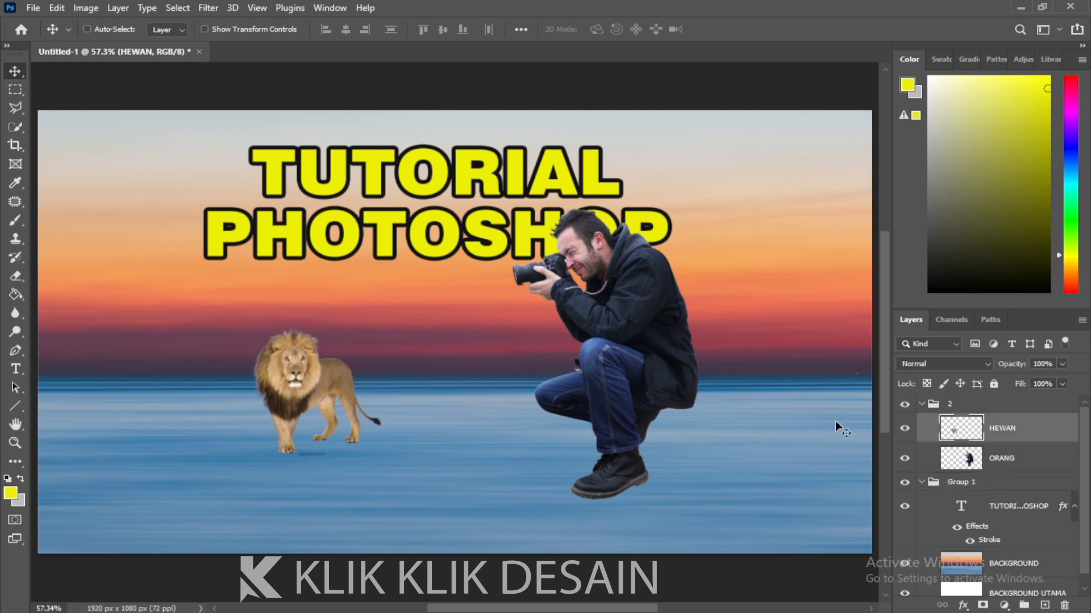